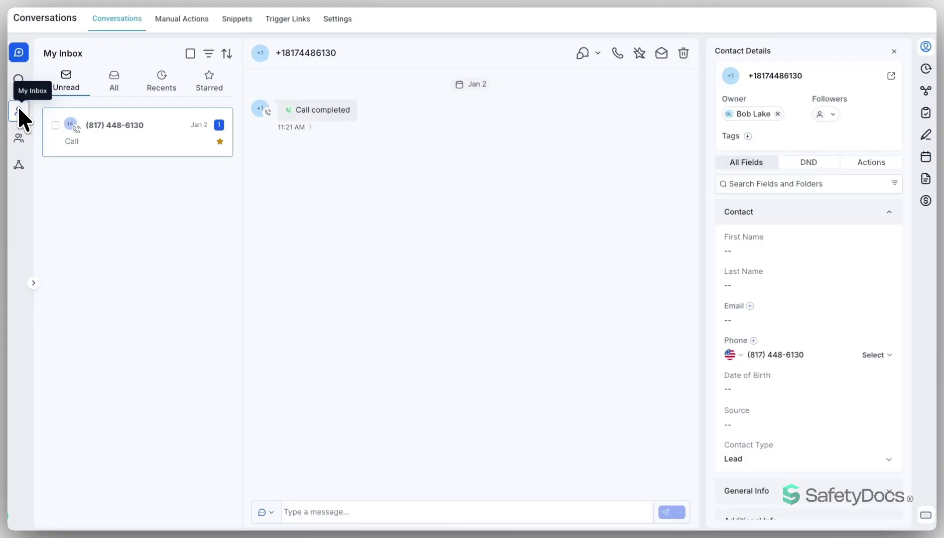
Start a new group conversation with contacts and choose the available business phone number for it
{"action": "left_click", "coordinate": [18, 52]}
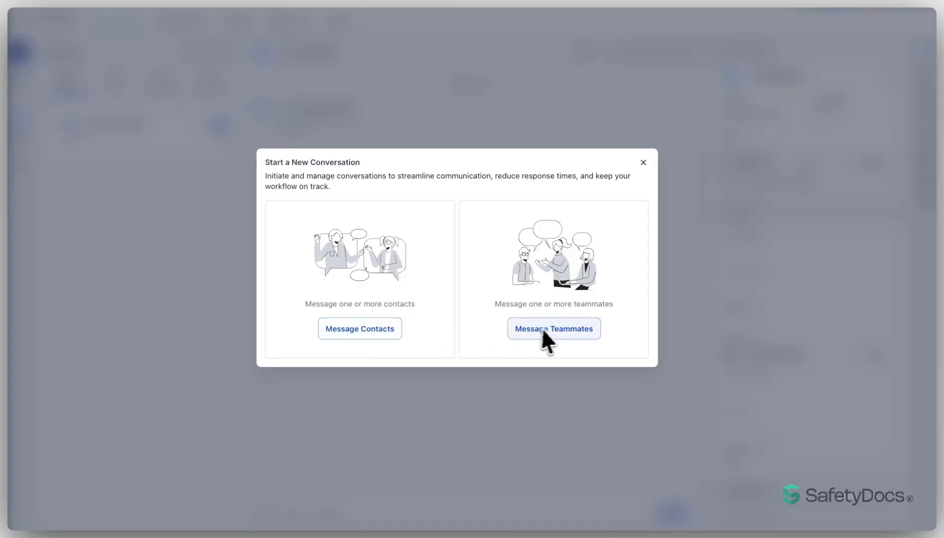
{"action": "left_click", "coordinate": [387, 329]}
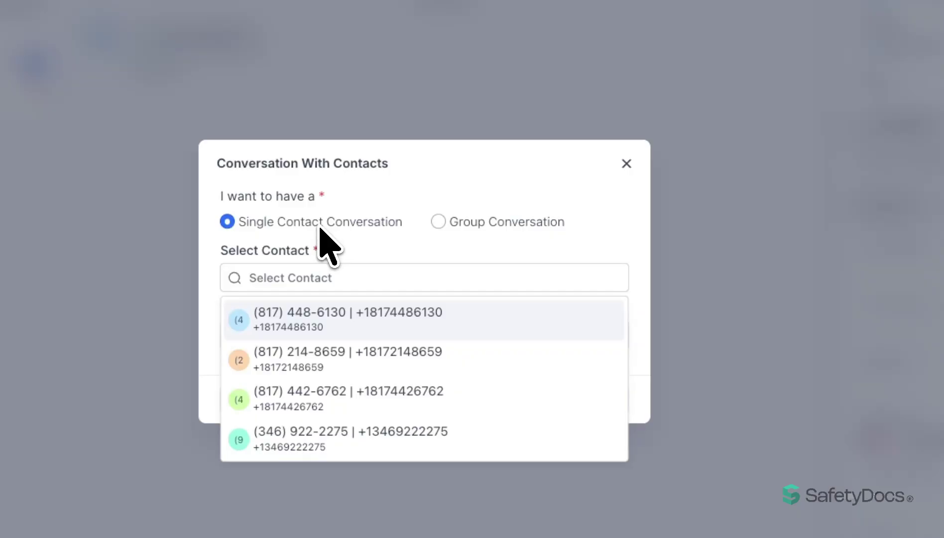
{"action": "left_click", "coordinate": [440, 225]}
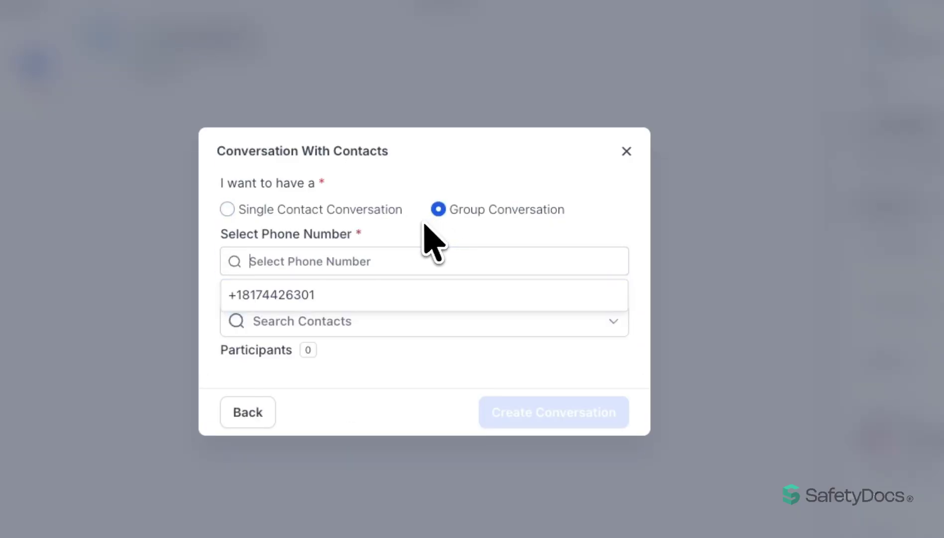
{"action": "left_click", "coordinate": [324, 294]}
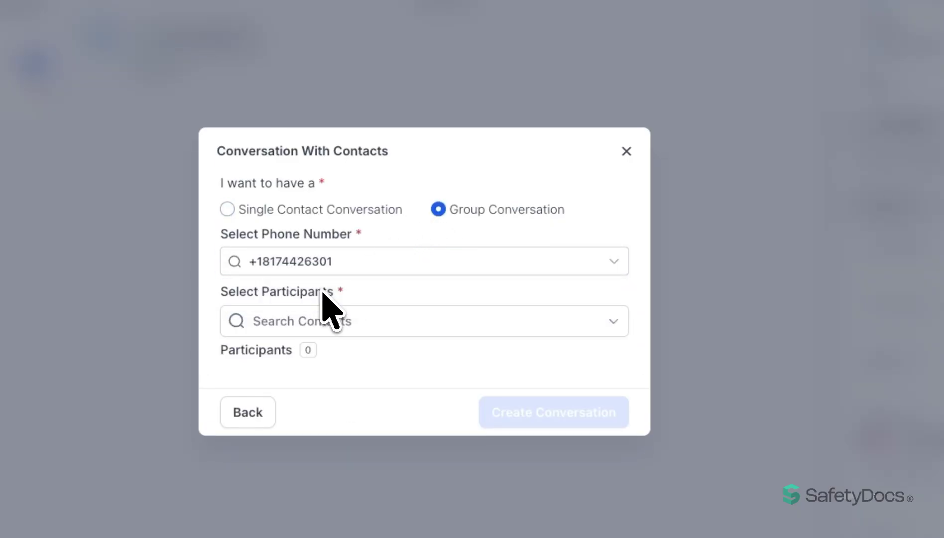
Add the first two listed contacts as participants, create the group conversation and dismiss the feedback survey
{"action": "left_click", "coordinate": [392, 321]}
{"action": "left_click", "coordinate": [381, 359]}
{"action": "left_click", "coordinate": [373, 371]}
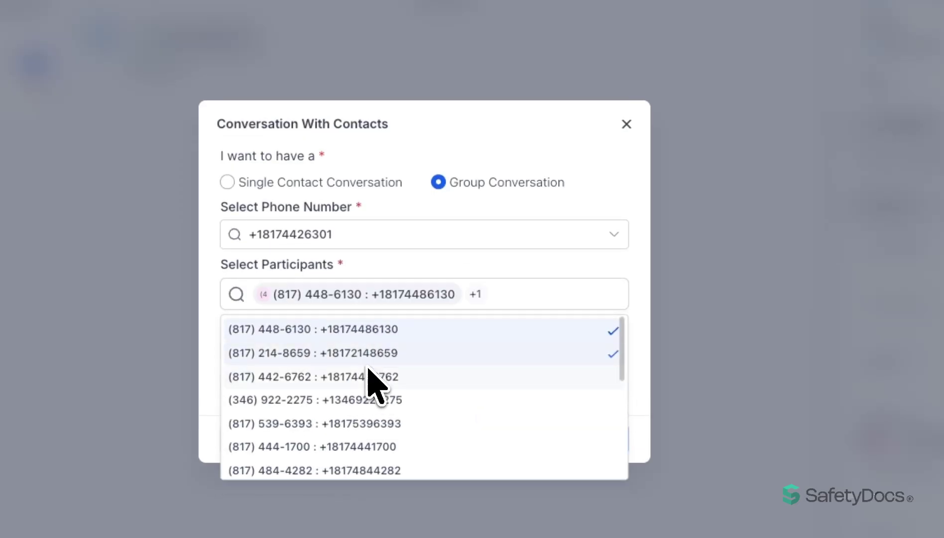
{"action": "left_click", "coordinate": [479, 273]}
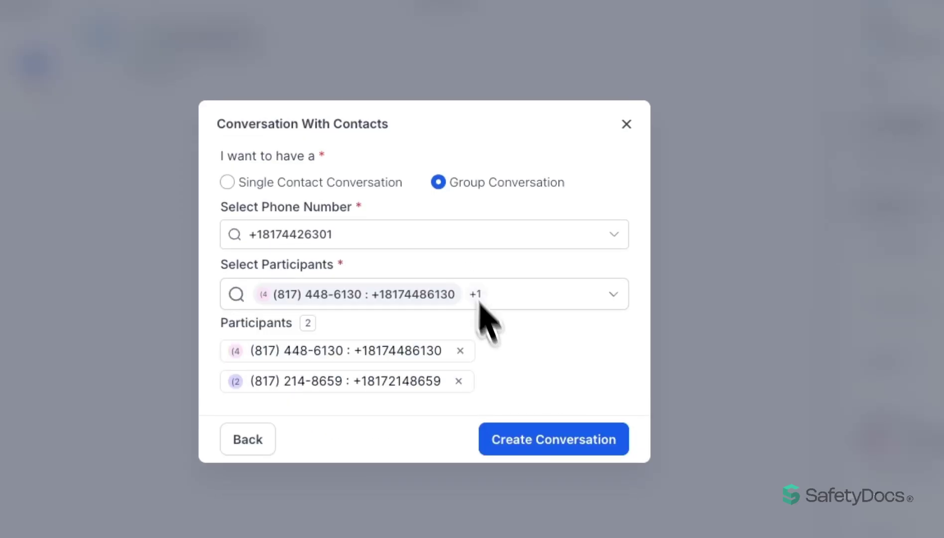
{"action": "left_click", "coordinate": [555, 440]}
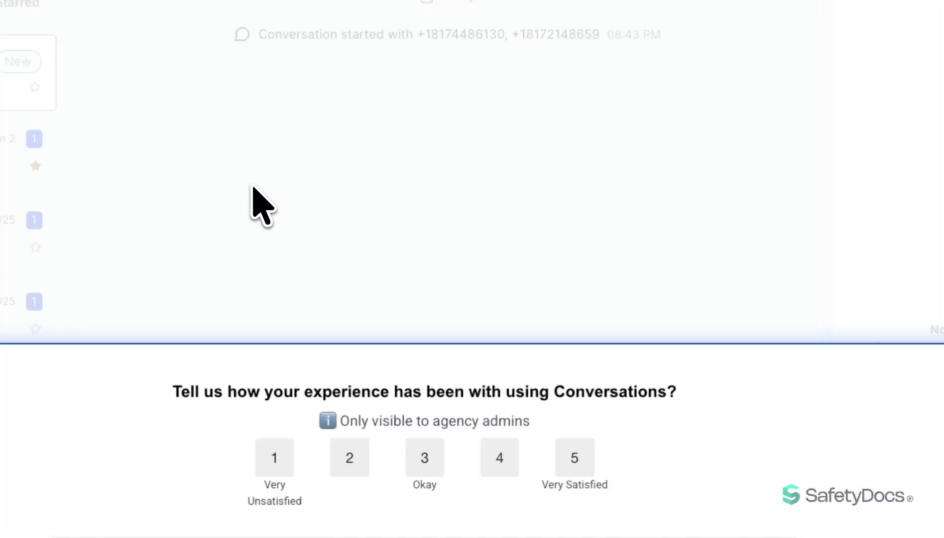
{"action": "left_click", "coordinate": [919, 315]}
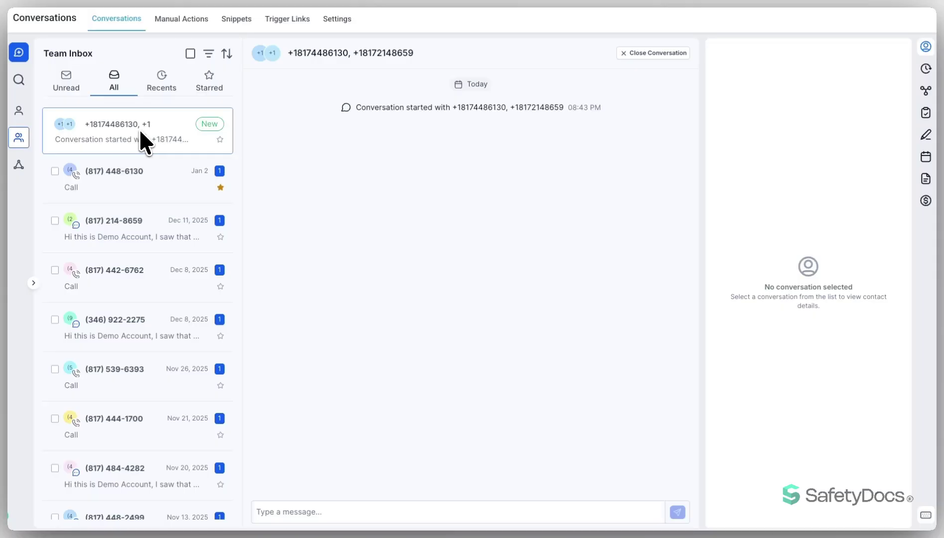
View the first, third and fourth existing conversations in the Team Inbox
{"action": "left_click", "coordinate": [144, 181]}
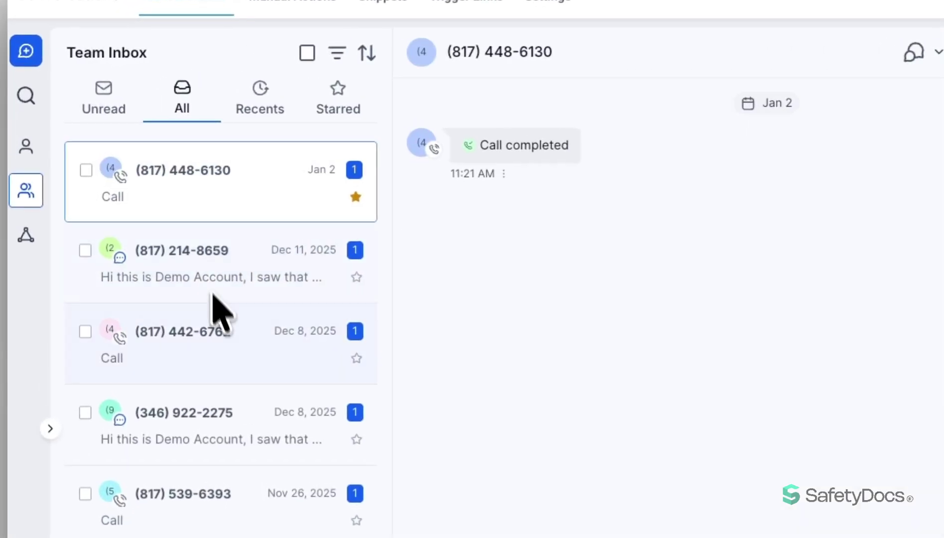
{"action": "left_click", "coordinate": [232, 358]}
{"action": "left_click", "coordinate": [256, 425]}
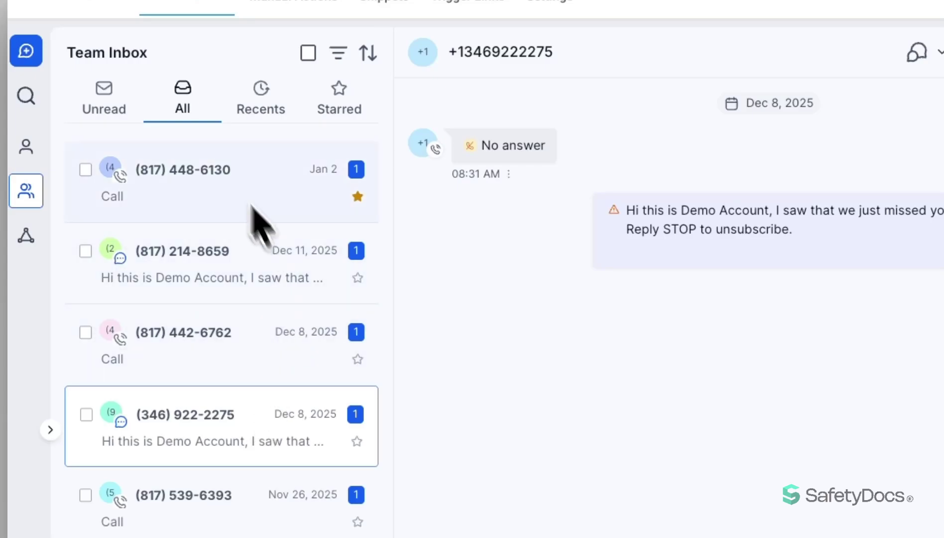
Look through the Unread, All, Recents and Starred lists of the Team Inbox
{"action": "left_click", "coordinate": [103, 107]}
{"action": "left_click", "coordinate": [180, 97]}
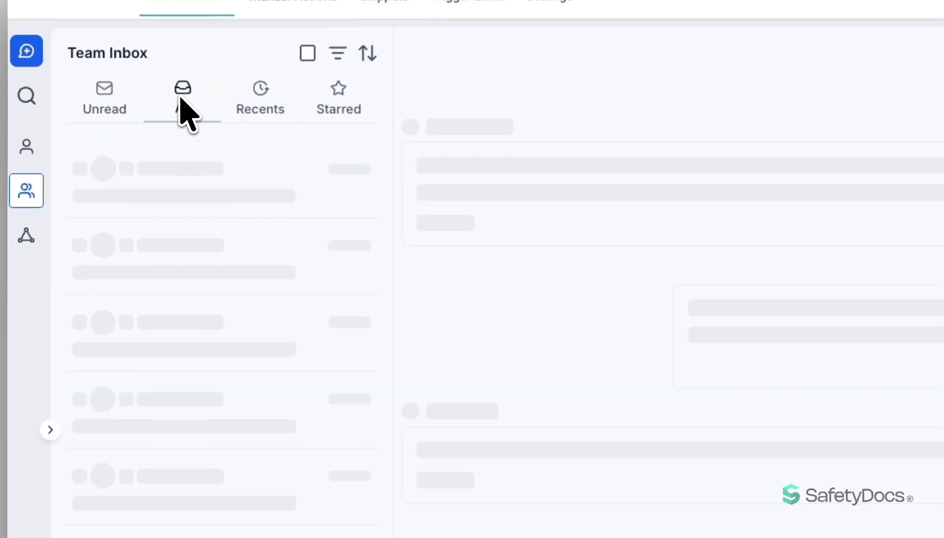
{"action": "left_click", "coordinate": [259, 97]}
{"action": "left_click", "coordinate": [332, 100]}
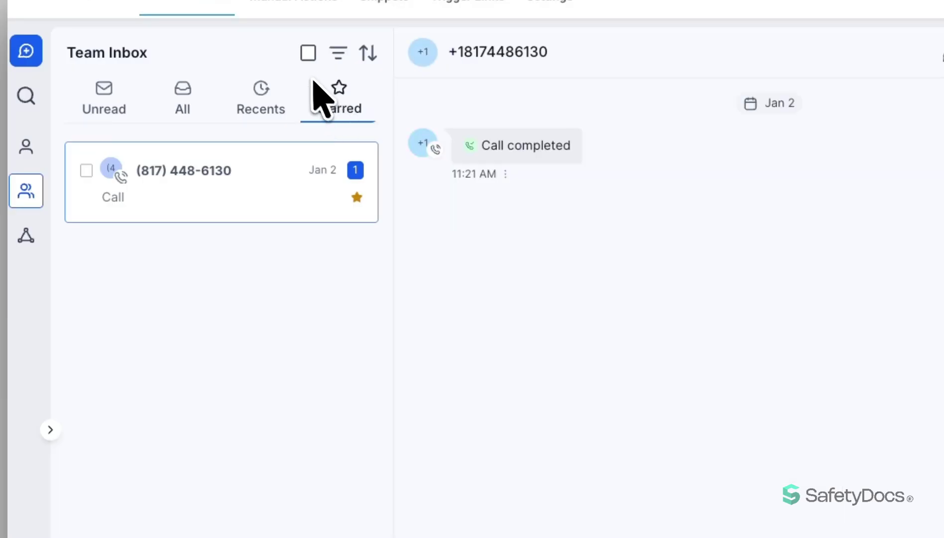
Check the bulk actions by selecting the starred conversation and the first two of all conversations, and clear the selection
{"action": "left_click", "coordinate": [309, 53]}
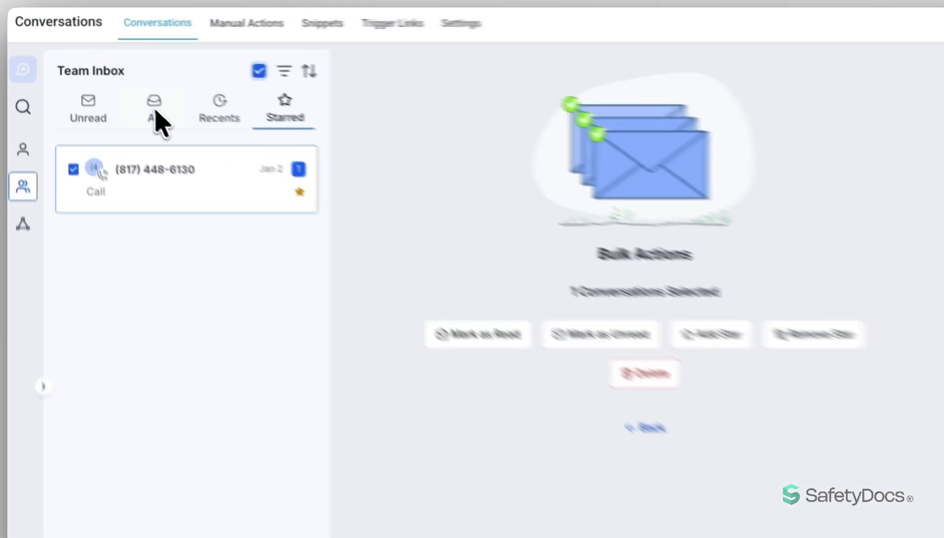
{"action": "left_click", "coordinate": [114, 82]}
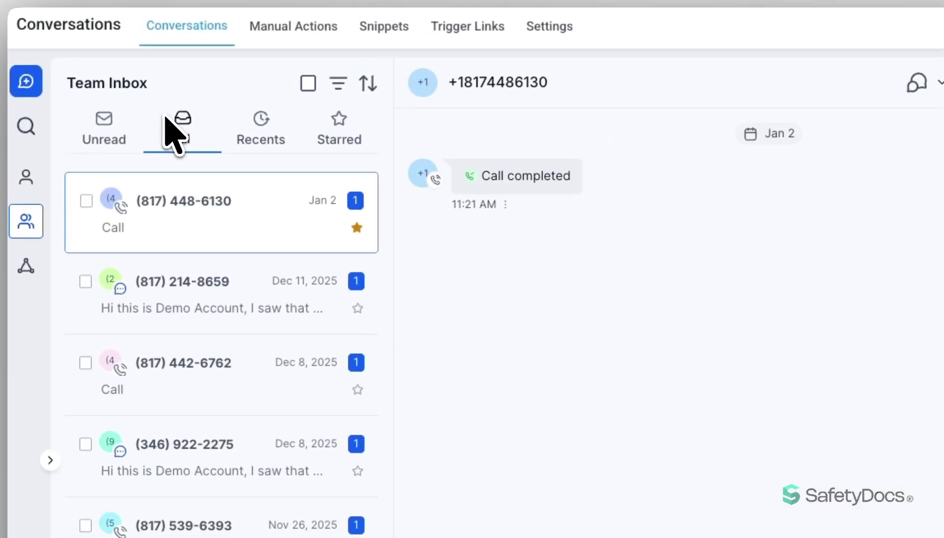
{"action": "left_click", "coordinate": [86, 201]}
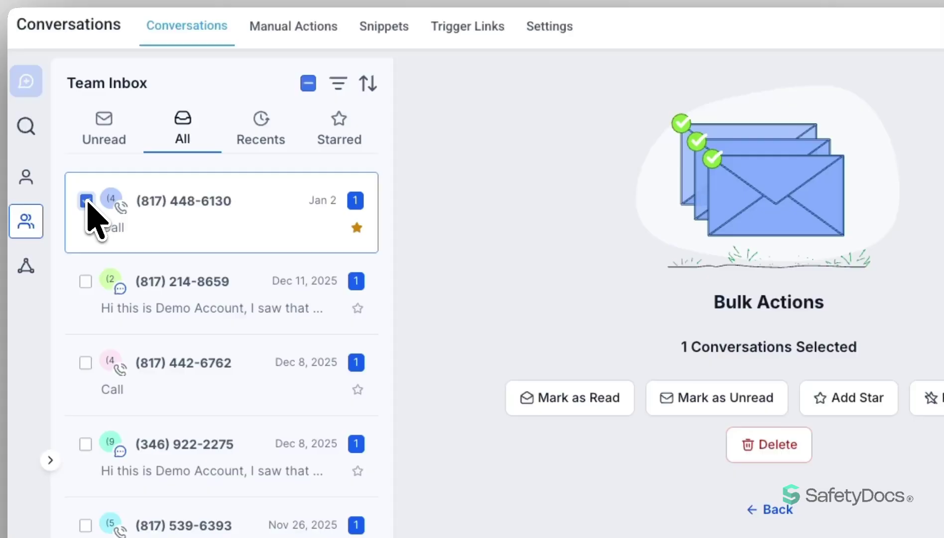
{"action": "left_click", "coordinate": [86, 282]}
{"action": "left_click", "coordinate": [85, 281]}
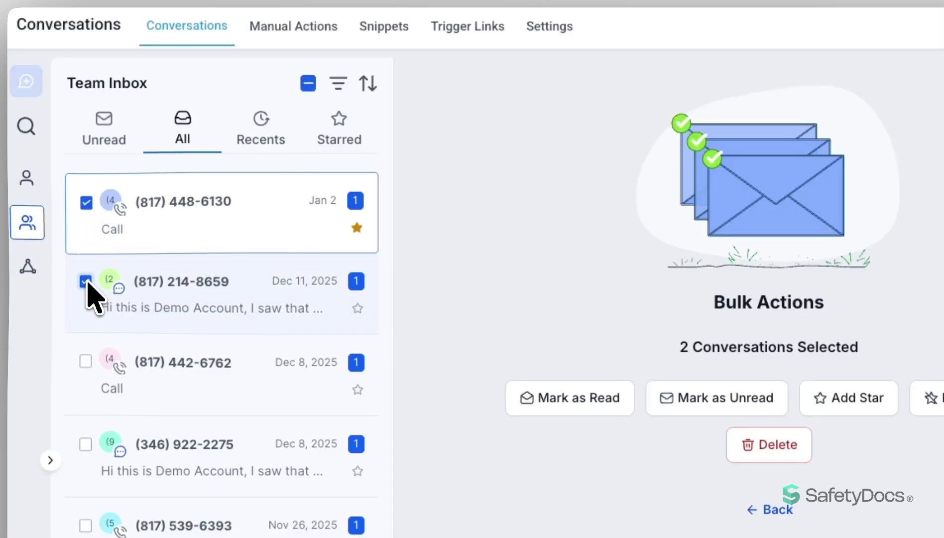
{"action": "left_click", "coordinate": [84, 201]}
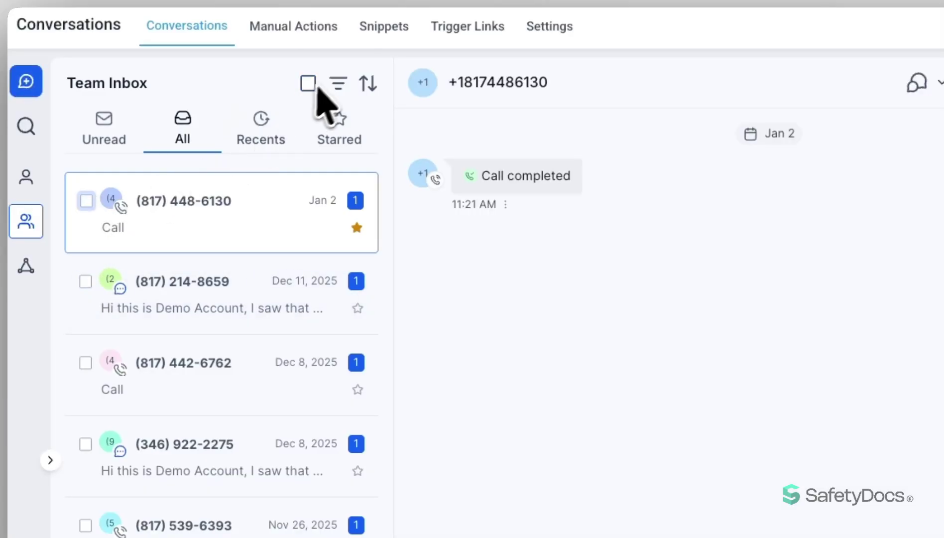
Review the Team Inbox's filter types and message sort options without applying any
{"action": "left_click", "coordinate": [343, 85]}
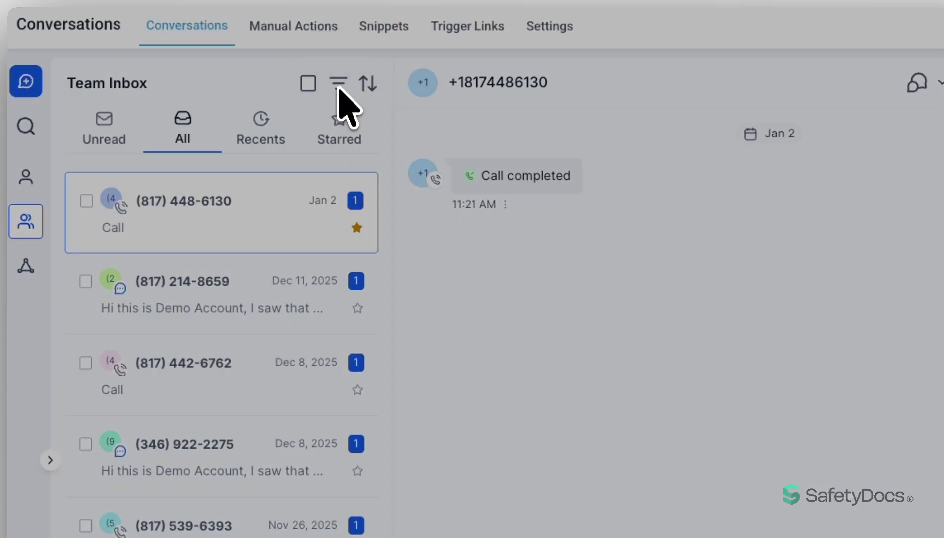
{"action": "left_click", "coordinate": [724, 44]}
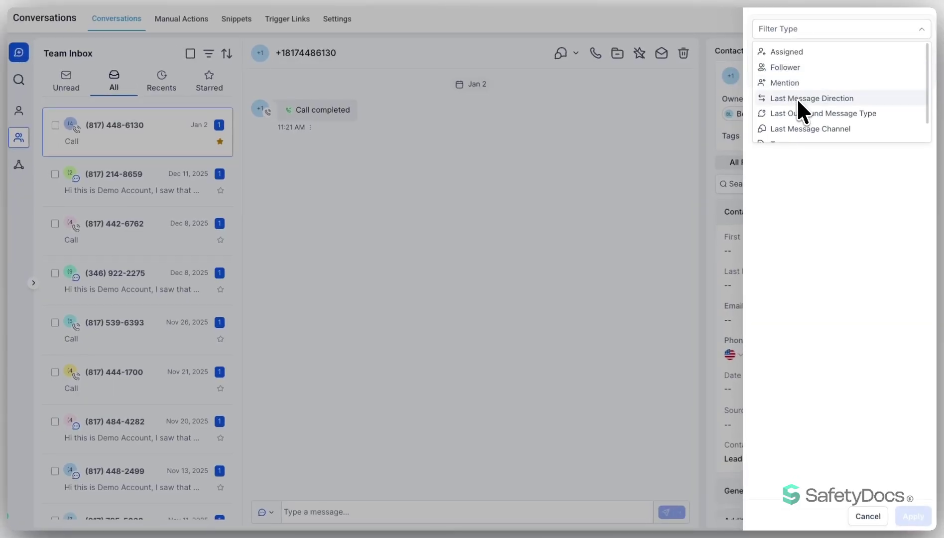
{"action": "scroll", "coordinate": [800, 98], "scroll_direction": "down", "scroll_amount": 1}
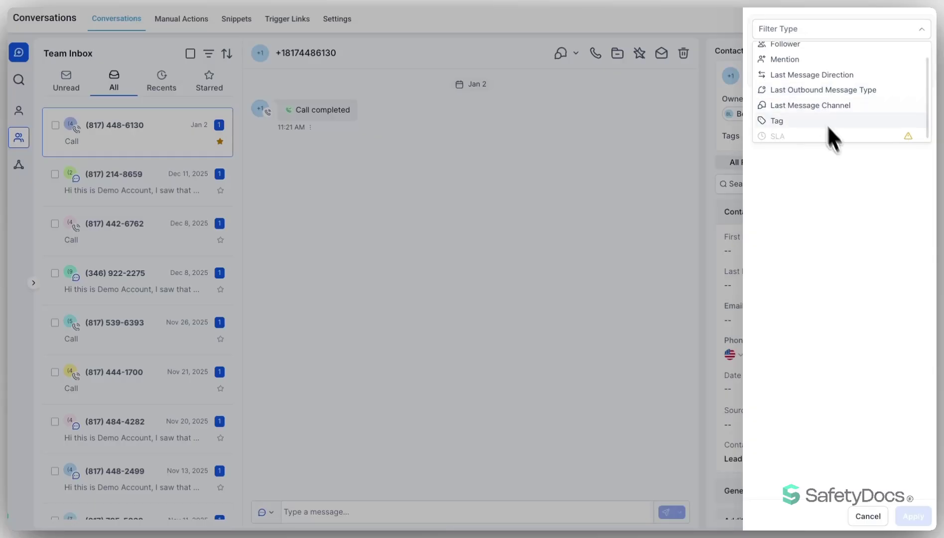
{"action": "left_click", "coordinate": [869, 516]}
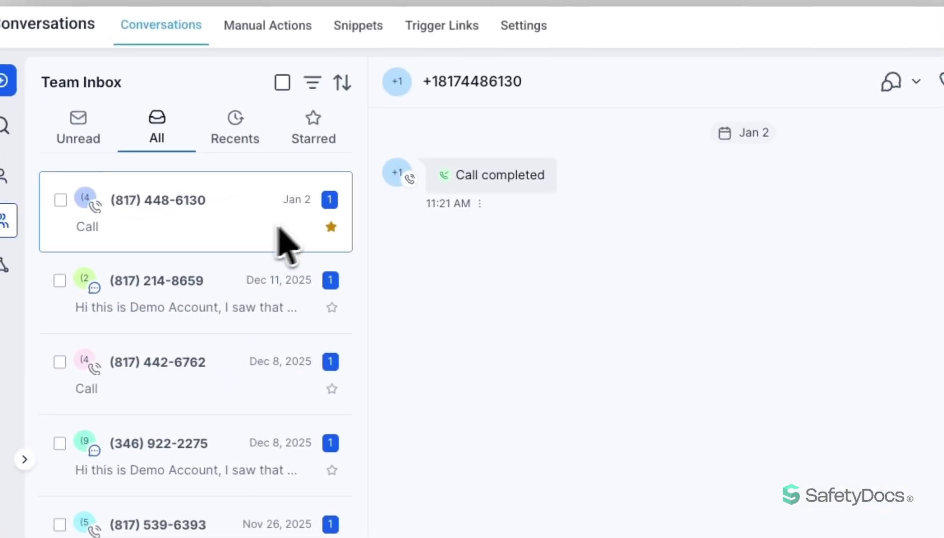
{"action": "left_click", "coordinate": [342, 82]}
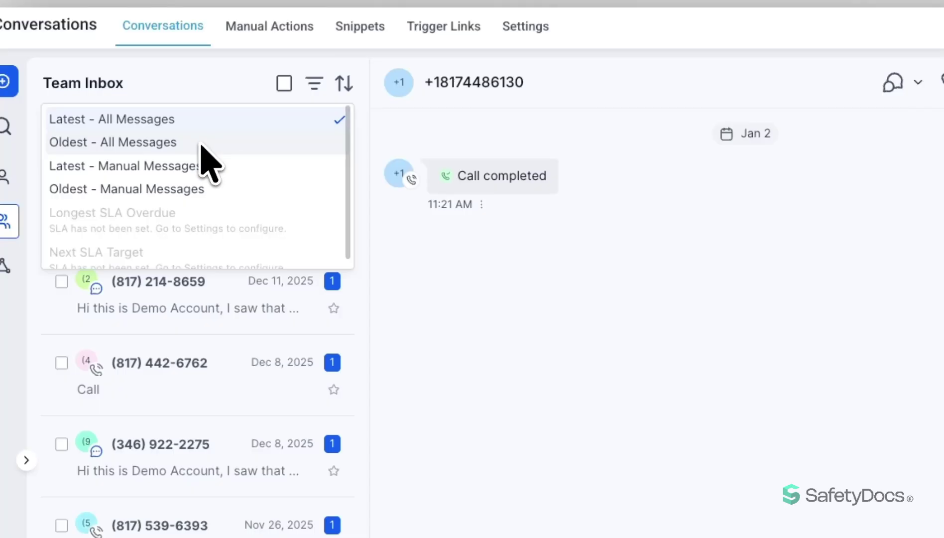
{"action": "left_click", "coordinate": [286, 124]}
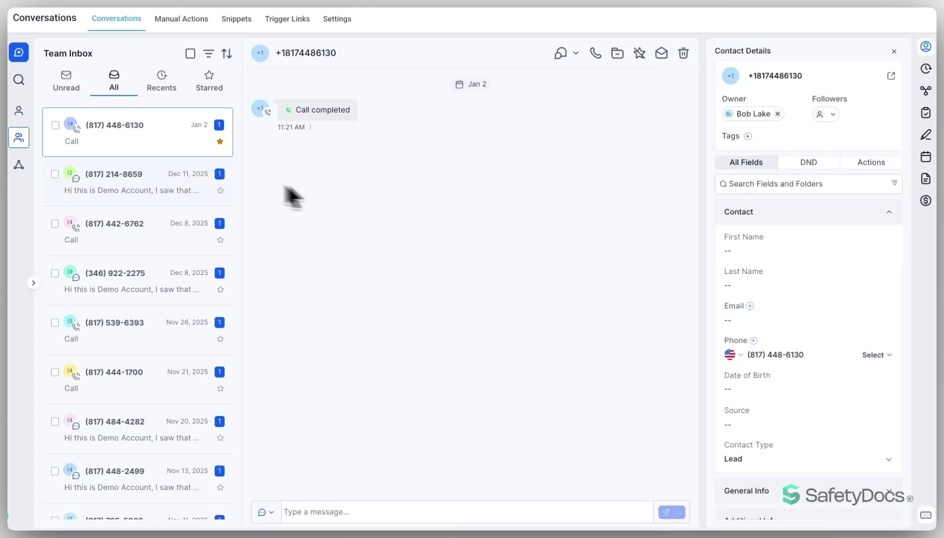
Show all My Inbox conversations and examine the Owner and Followers fields in the contact details
{"action": "mouse_move", "coordinate": [19, 111]}
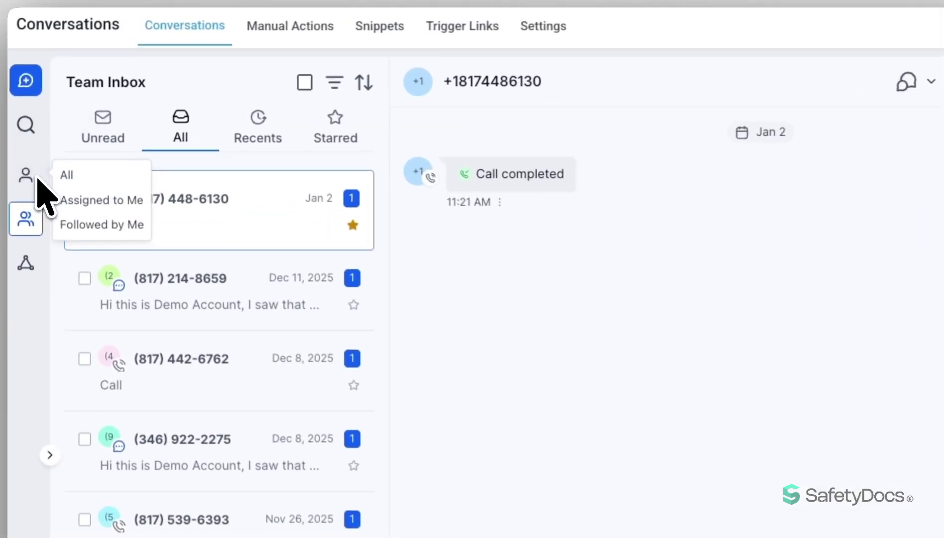
{"action": "left_click", "coordinate": [89, 177]}
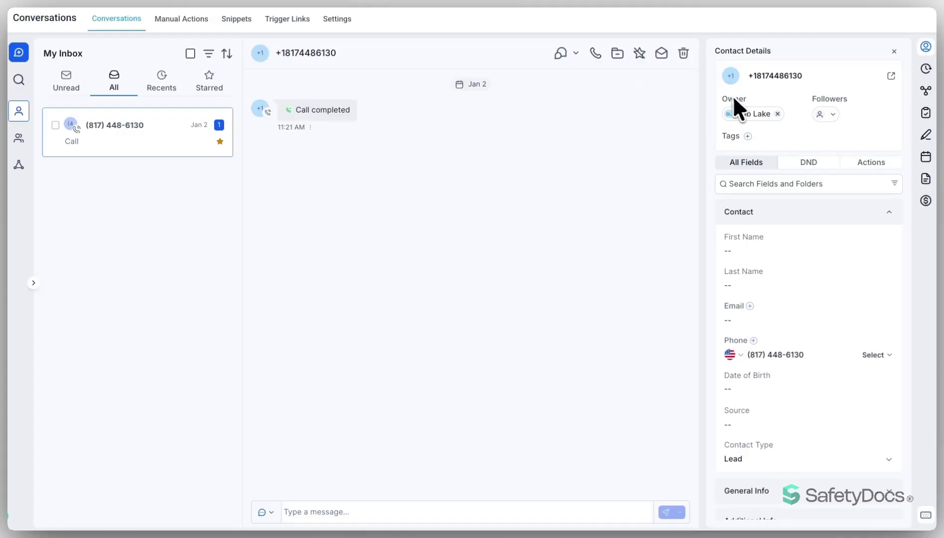
{"action": "left_click_drag", "start_coordinate": [723, 99], "coordinate": [747, 98]}
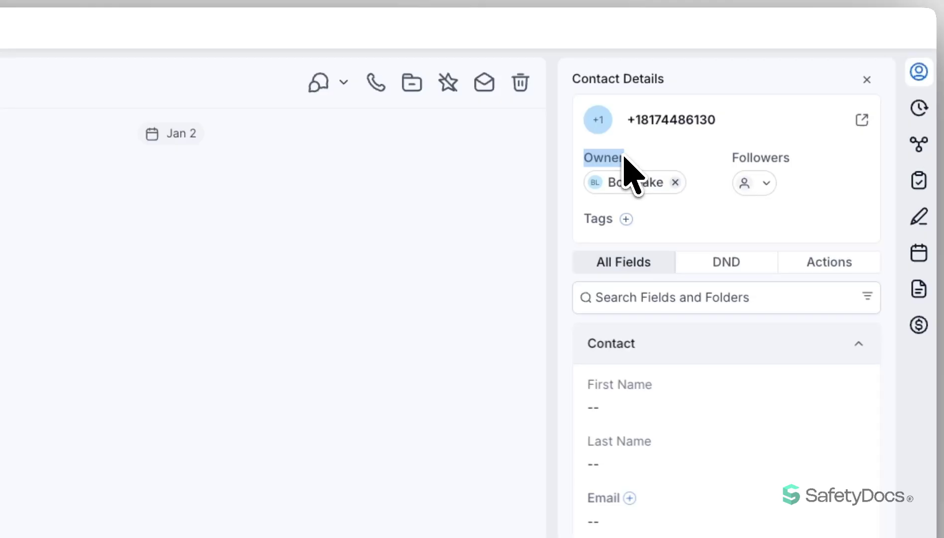
{"action": "left_click", "coordinate": [757, 186]}
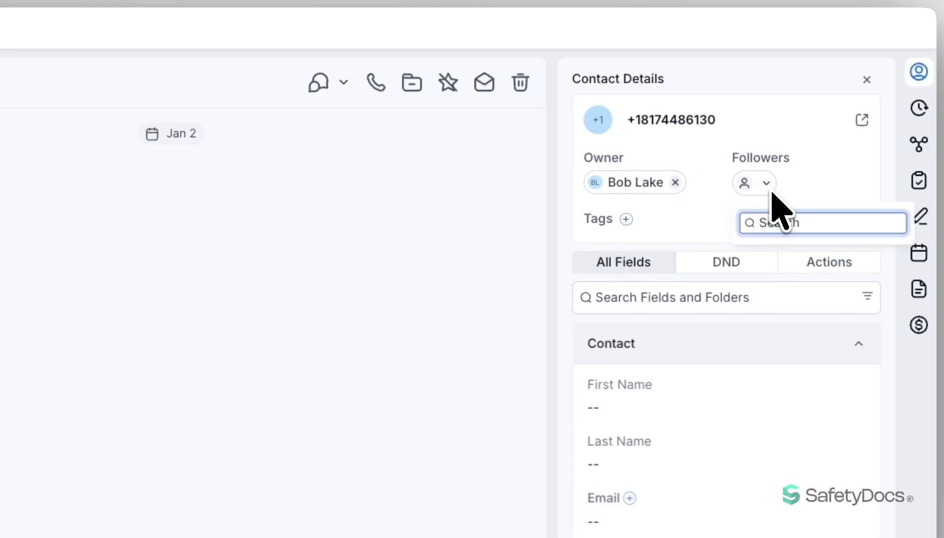
{"action": "left_click", "coordinate": [709, 178]}
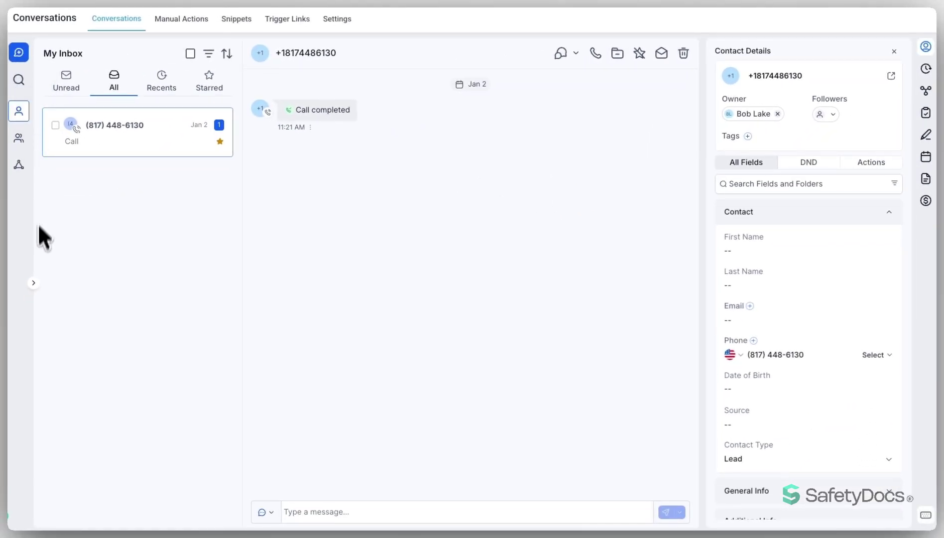
Expand the inbox navigation, compare the Assigned to Me and Followed by Me views, and open the assigned contact's follower search
{"action": "left_click", "coordinate": [33, 282]}
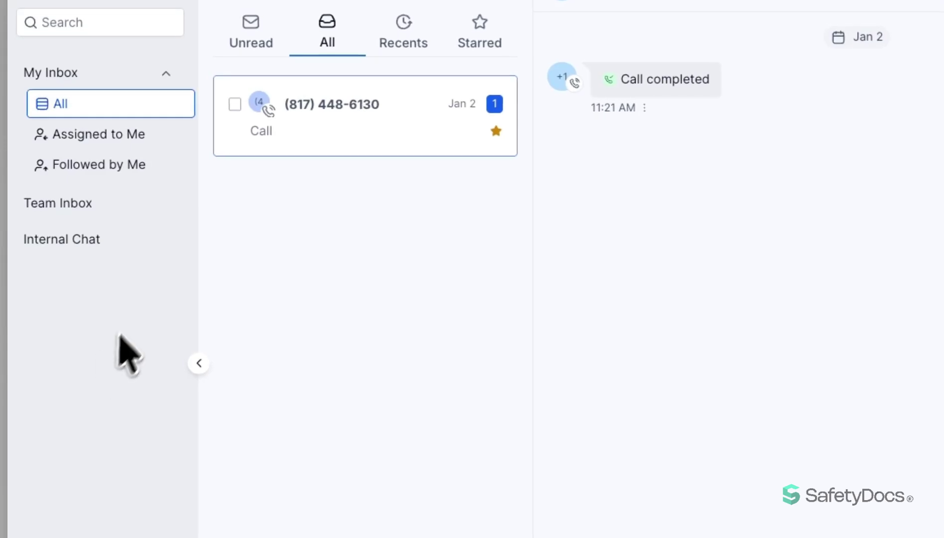
{"action": "left_click", "coordinate": [90, 140]}
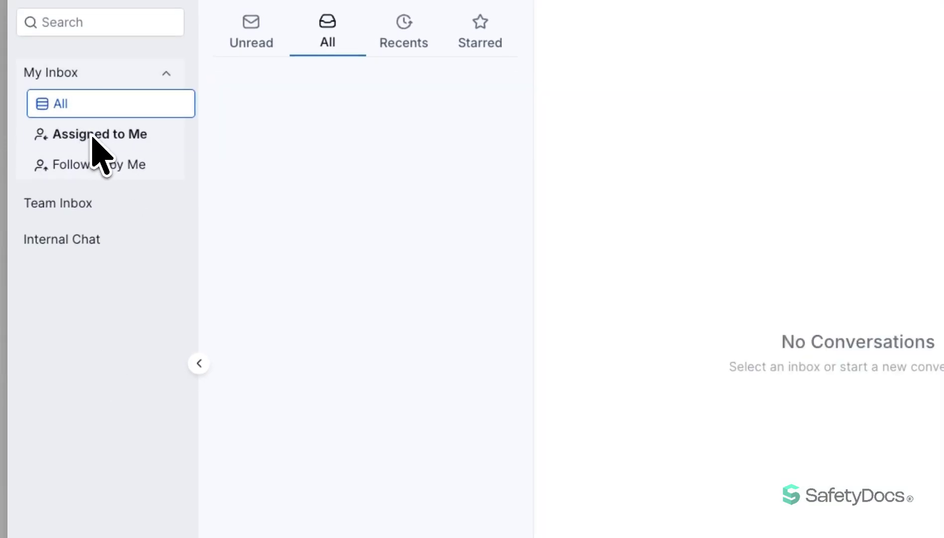
{"action": "left_click", "coordinate": [96, 167]}
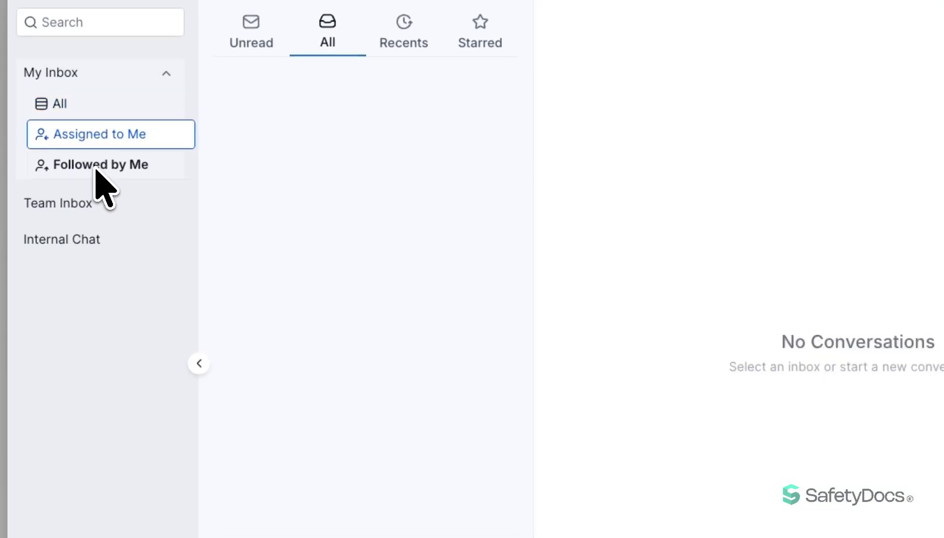
{"action": "left_click", "coordinate": [105, 137]}
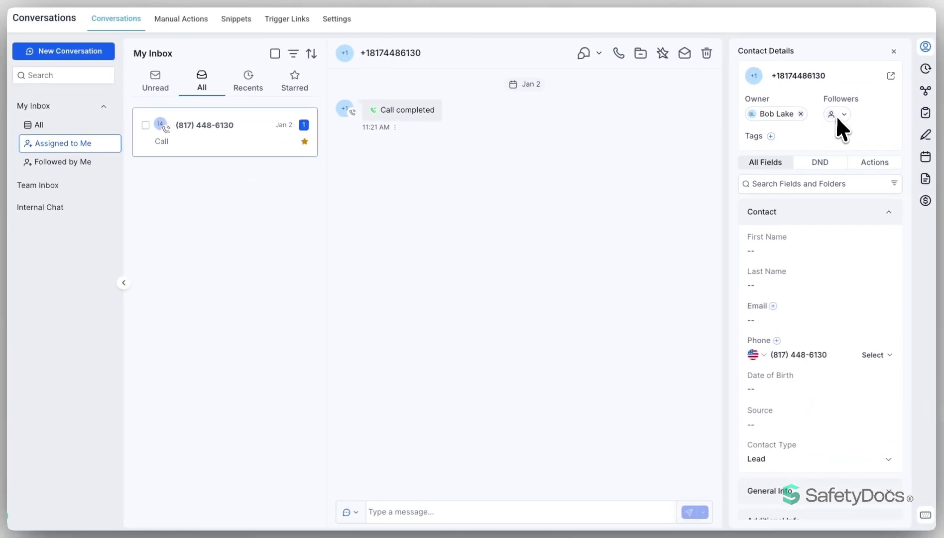
{"action": "left_click", "coordinate": [839, 118]}
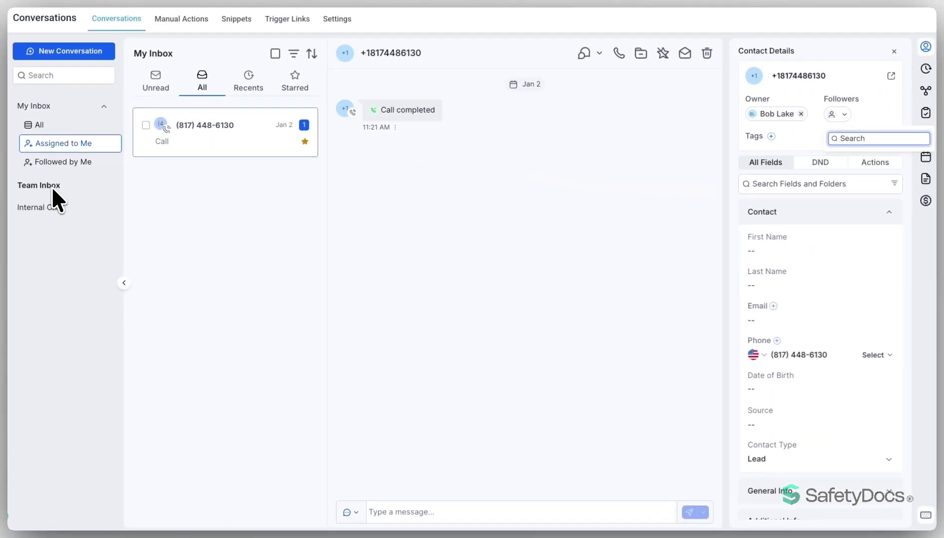
Switch to the Team Inbox and open the second conversation to view its contact details
{"action": "left_click", "coordinate": [52, 187]}
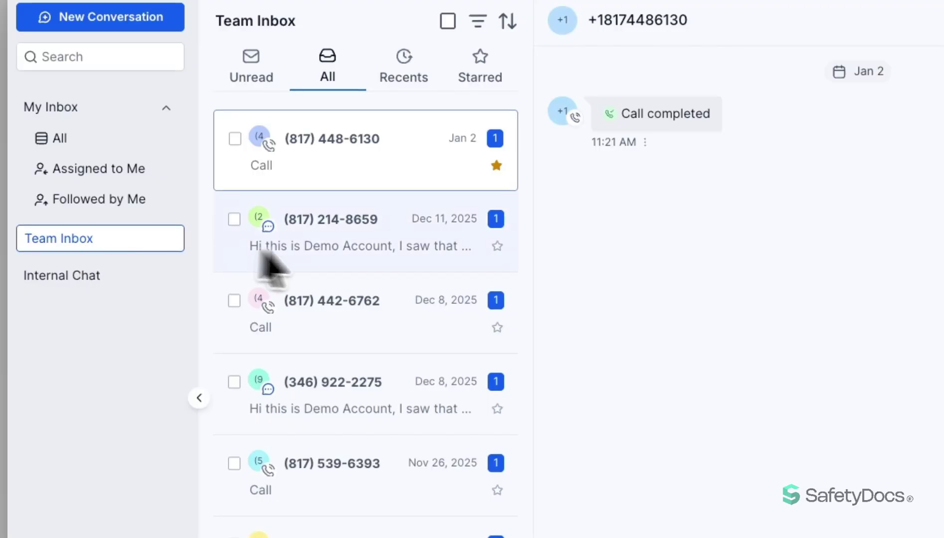
{"action": "left_click", "coordinate": [369, 243]}
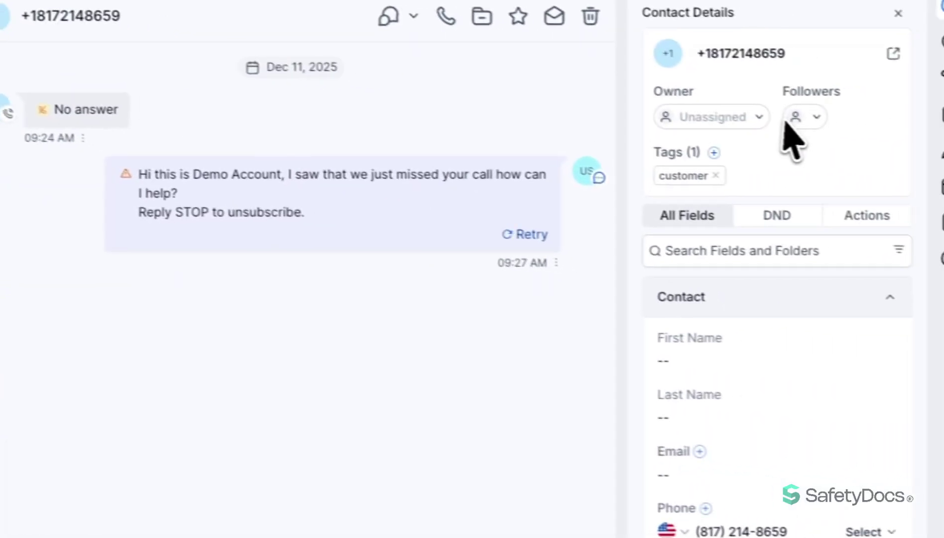
Add the listed team member as a follower of the open contact, and compare the Assigned to Me and Followed by Me inboxes
{"action": "left_click", "coordinate": [797, 119]}
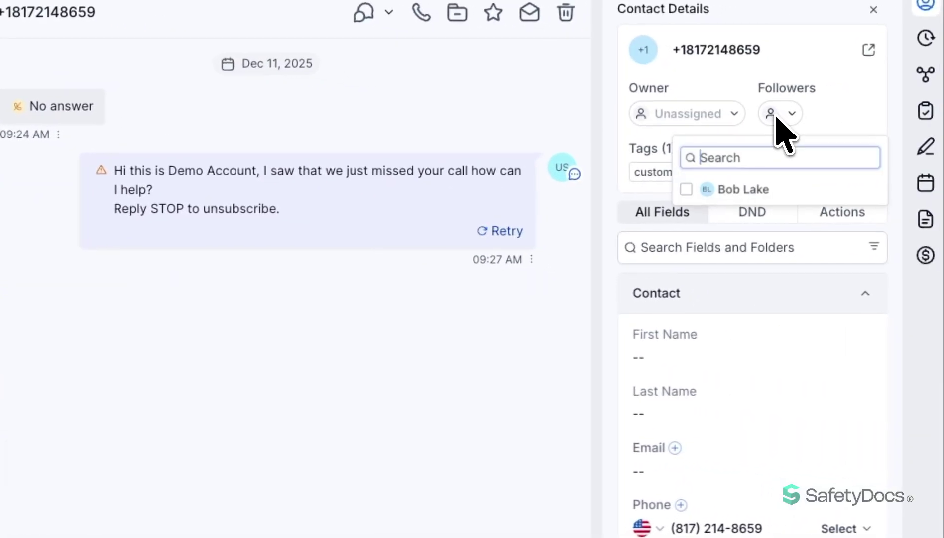
{"action": "left_click", "coordinate": [766, 196]}
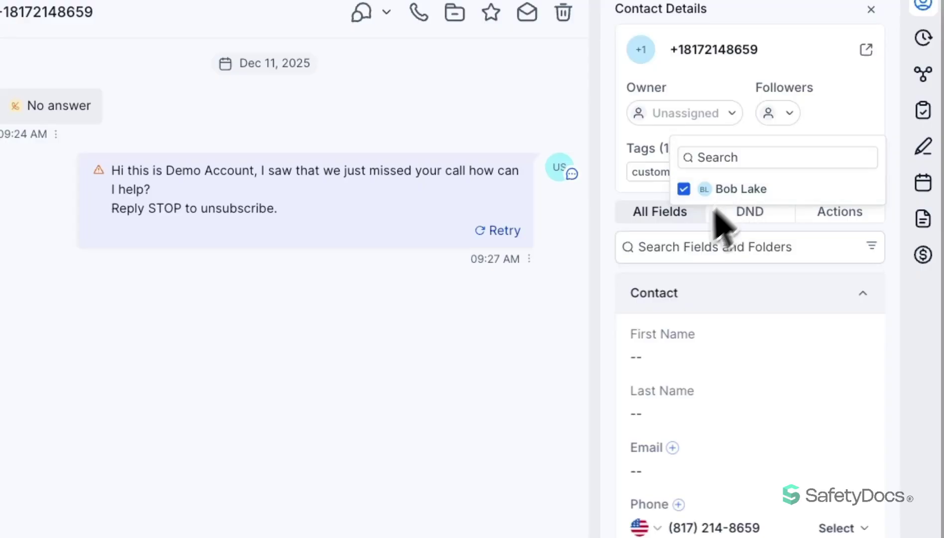
{"action": "left_click", "coordinate": [612, 324]}
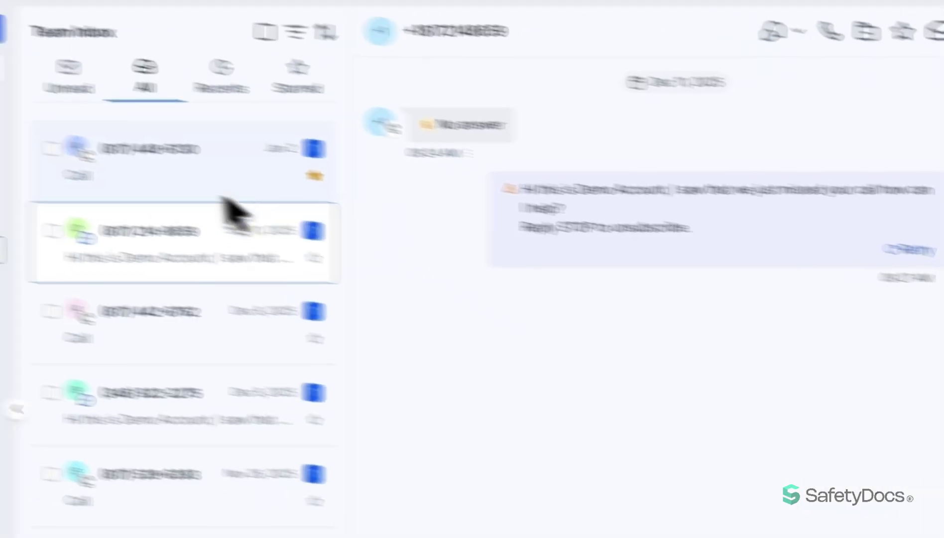
{"action": "left_click", "coordinate": [102, 219]}
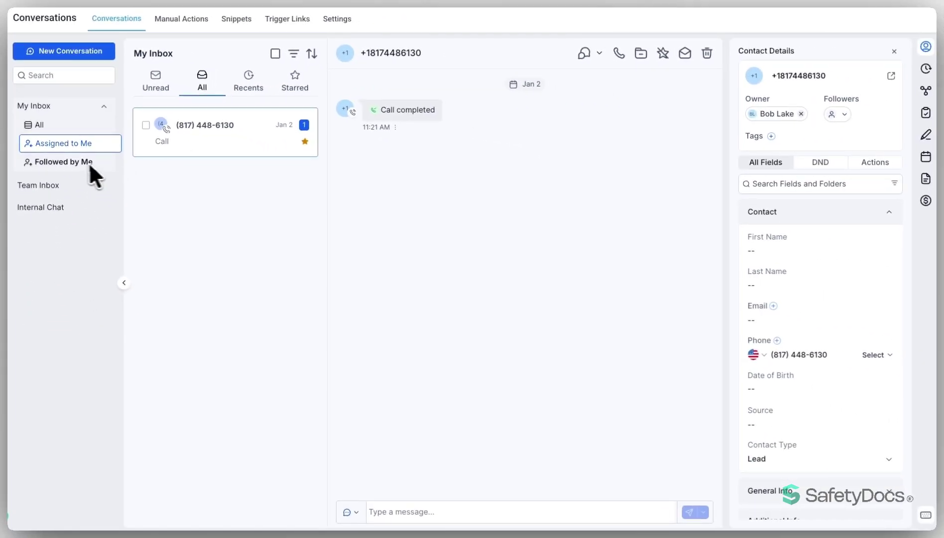
{"action": "left_click", "coordinate": [94, 164]}
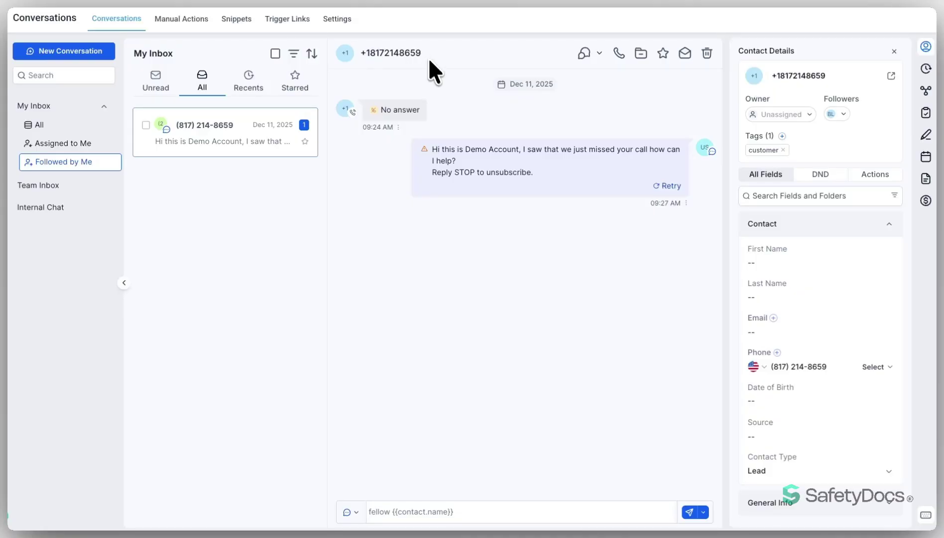
Check the options for the followed conversation and its missed-call entry without applying any, and inspect the failed reply's warning
{"action": "left_click", "coordinate": [599, 53]}
{"action": "left_click", "coordinate": [399, 128]}
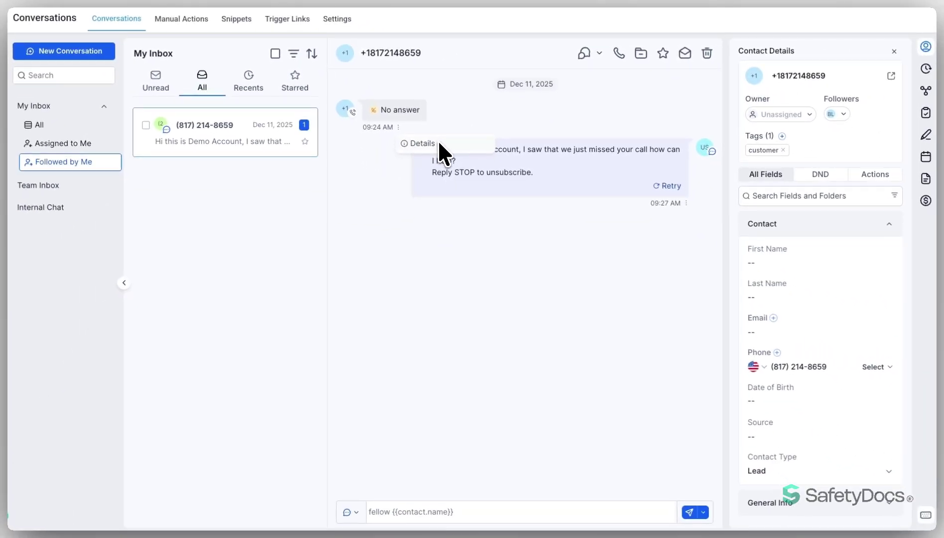
{"action": "left_click", "coordinate": [480, 122]}
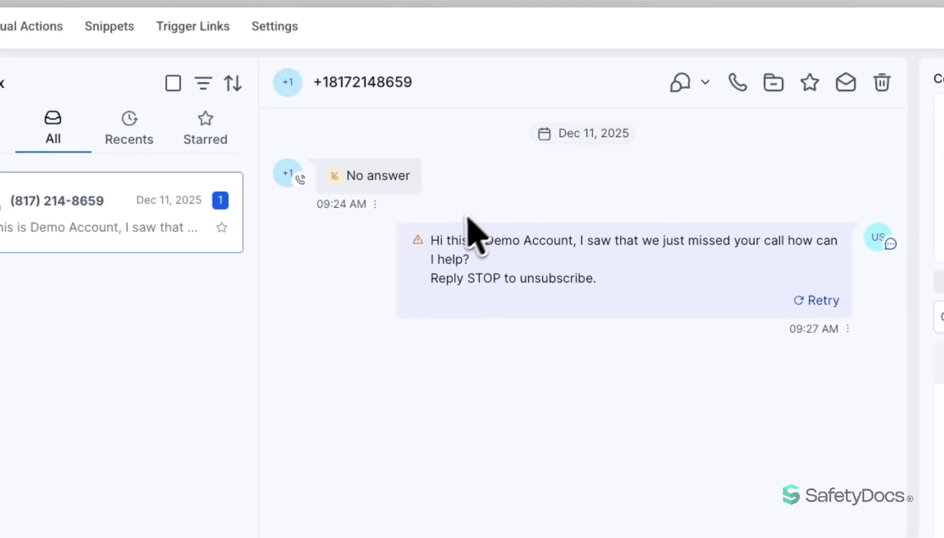
{"action": "mouse_move", "coordinate": [418, 243]}
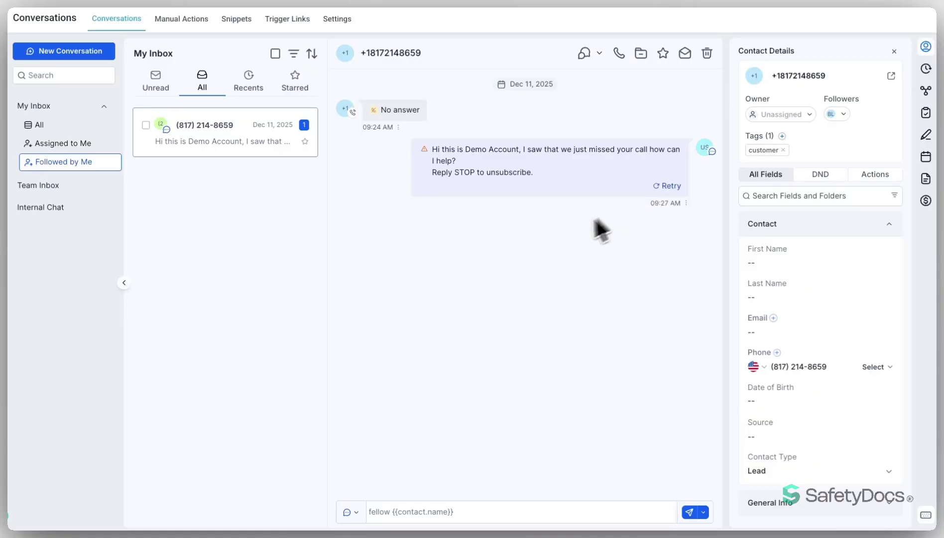
Switch the reply to an Internal Comment and mention the second listed teammate in the note
{"action": "left_click", "coordinate": [356, 512]}
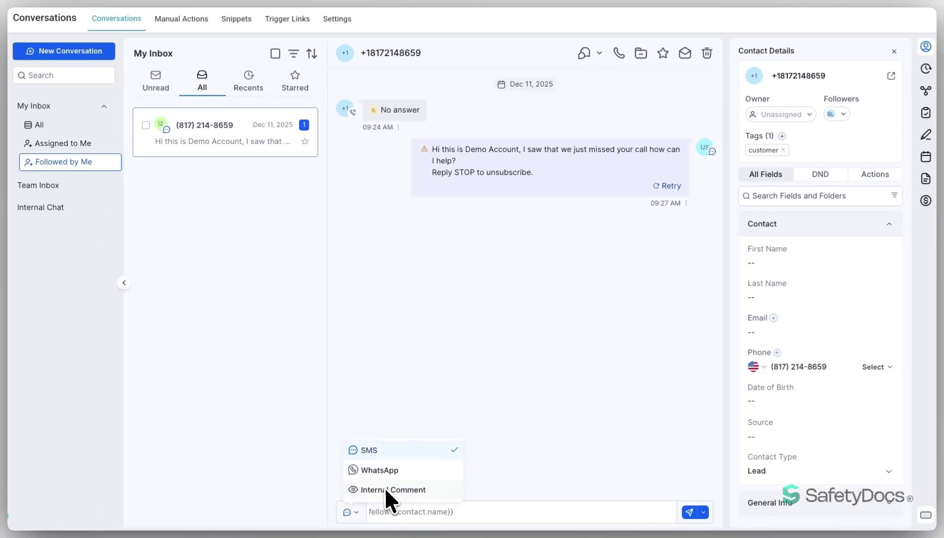
{"action": "left_click", "coordinate": [384, 489]}
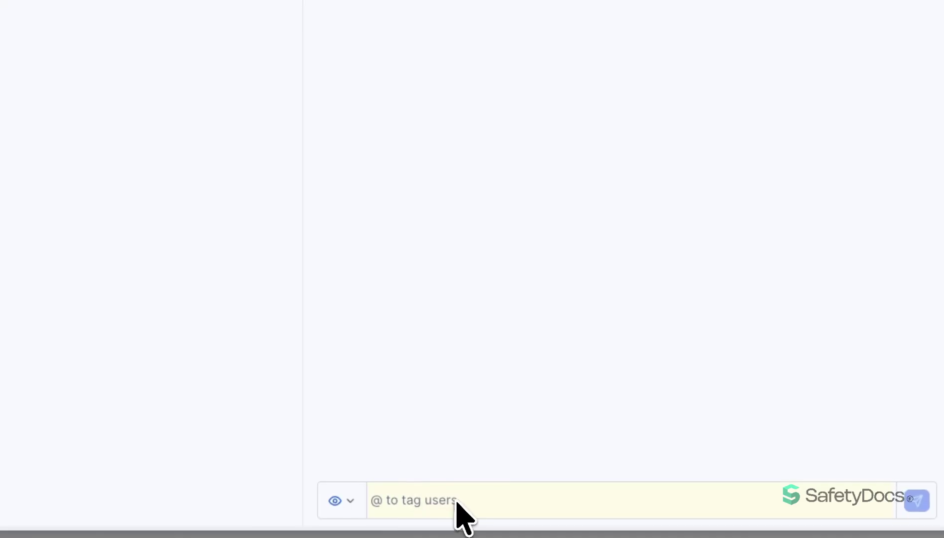
{"action": "left_click", "coordinate": [455, 500]}
{"action": "type", "text": "@"}
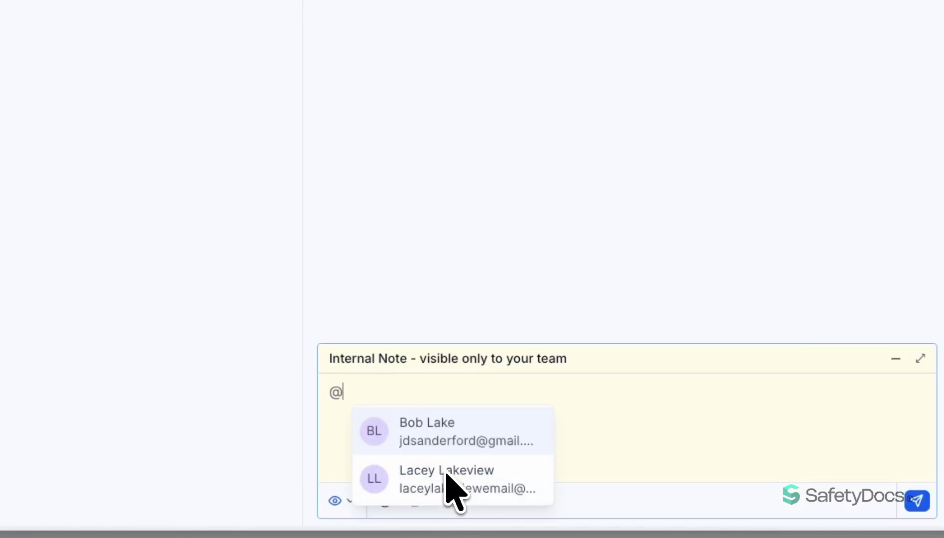
{"action": "type", "text": "lace"}
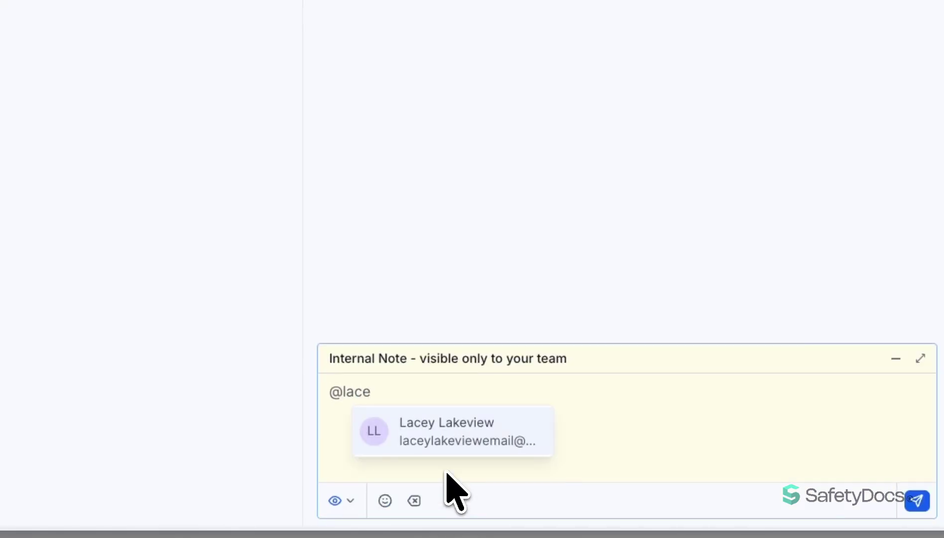
{"action": "left_click", "coordinate": [479, 429]}
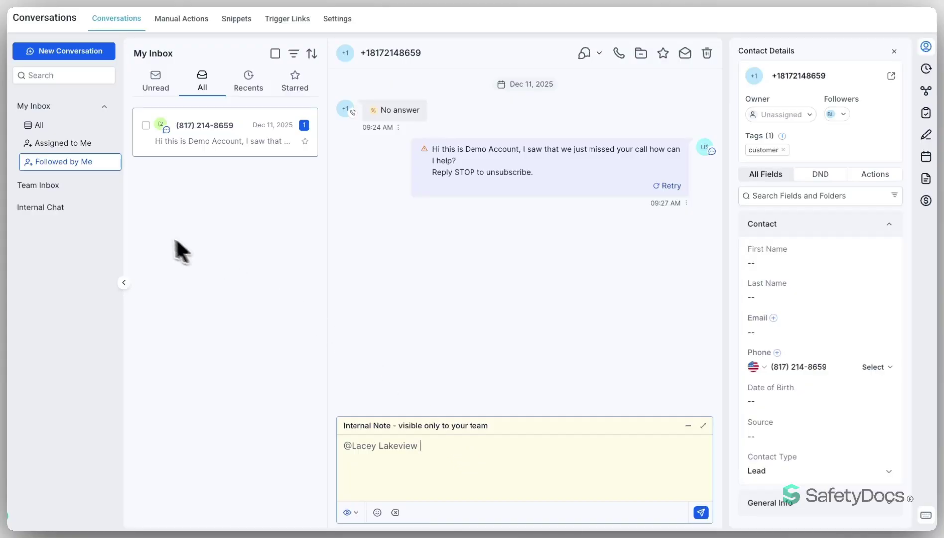
Show the Internal Chat inbox and create a new internal chat with the available teammate
{"action": "left_click", "coordinate": [45, 208]}
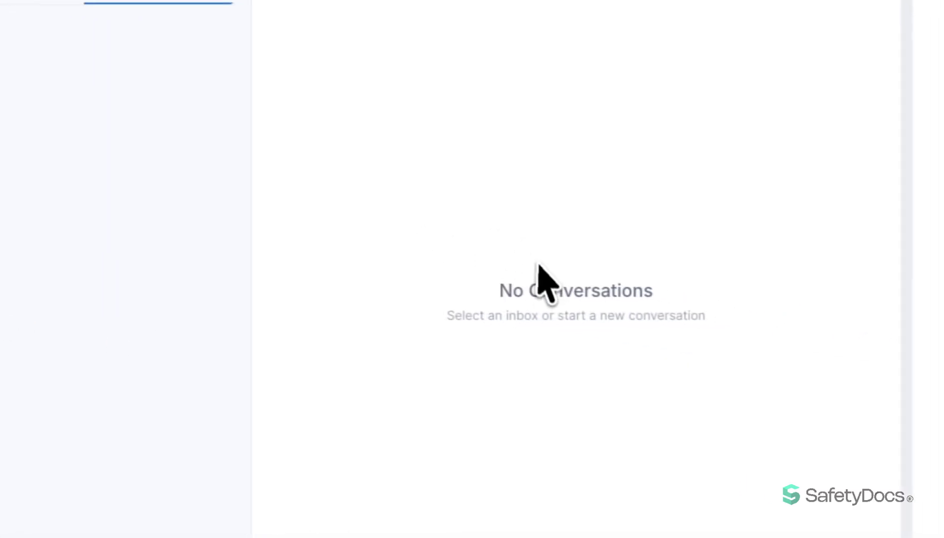
{"action": "left_click_drag", "start_coordinate": [490, 298], "coordinate": [733, 325]}
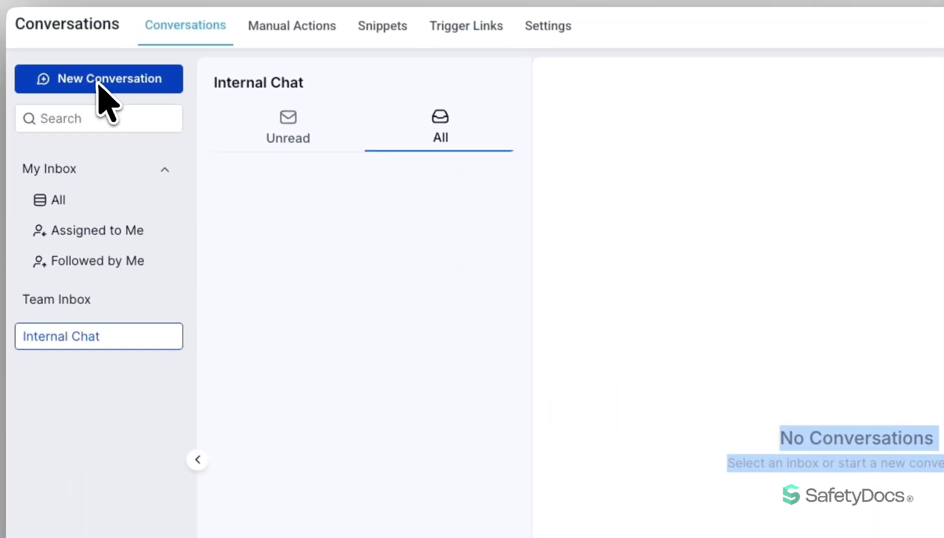
{"action": "left_click", "coordinate": [99, 81]}
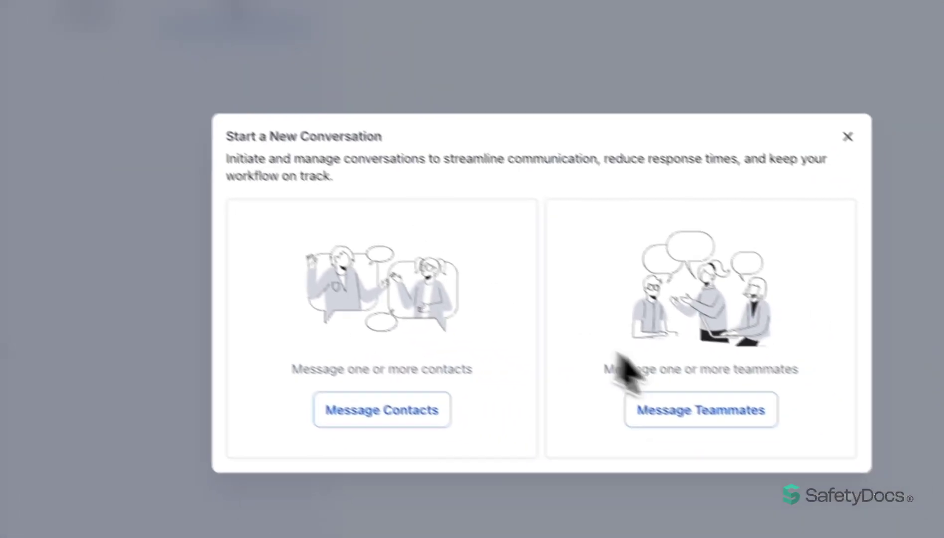
{"action": "left_click", "coordinate": [695, 405]}
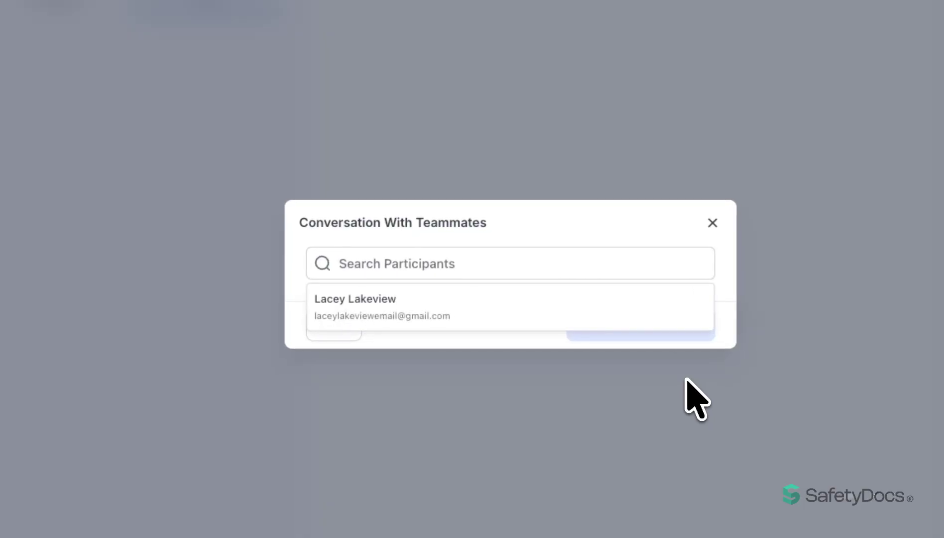
{"action": "left_click", "coordinate": [458, 301]}
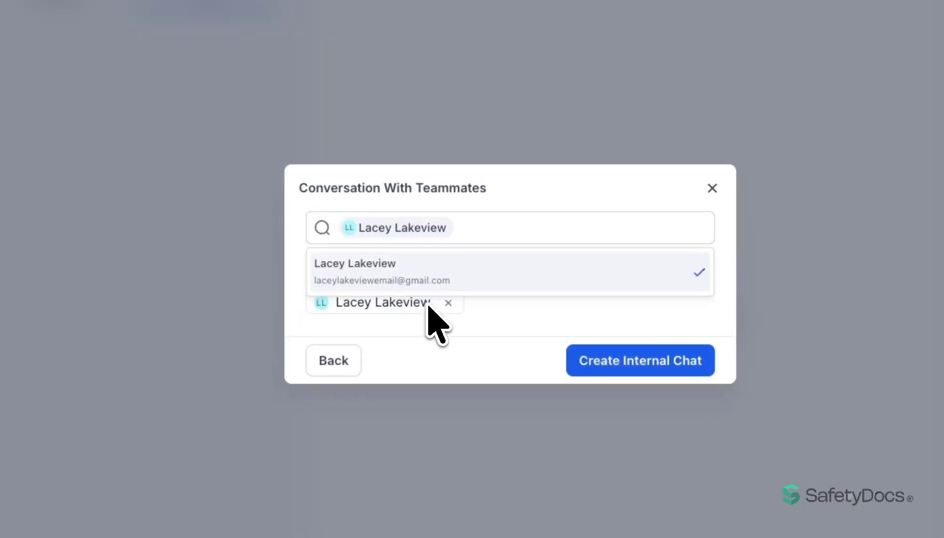
{"action": "left_click", "coordinate": [608, 362]}
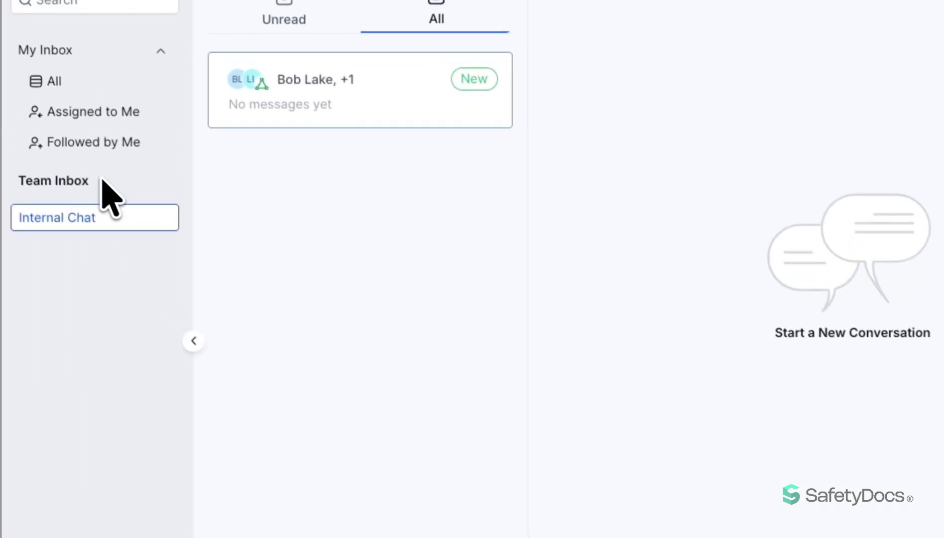
Remove the owner from the first Team Inbox contact and view the available tags without adding one
{"action": "left_click", "coordinate": [107, 189]}
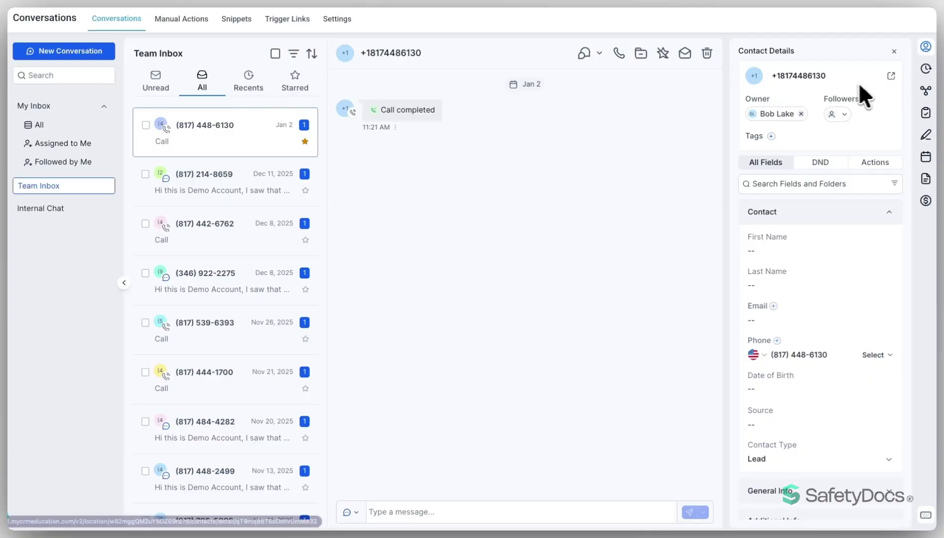
{"action": "left_click", "coordinate": [801, 113]}
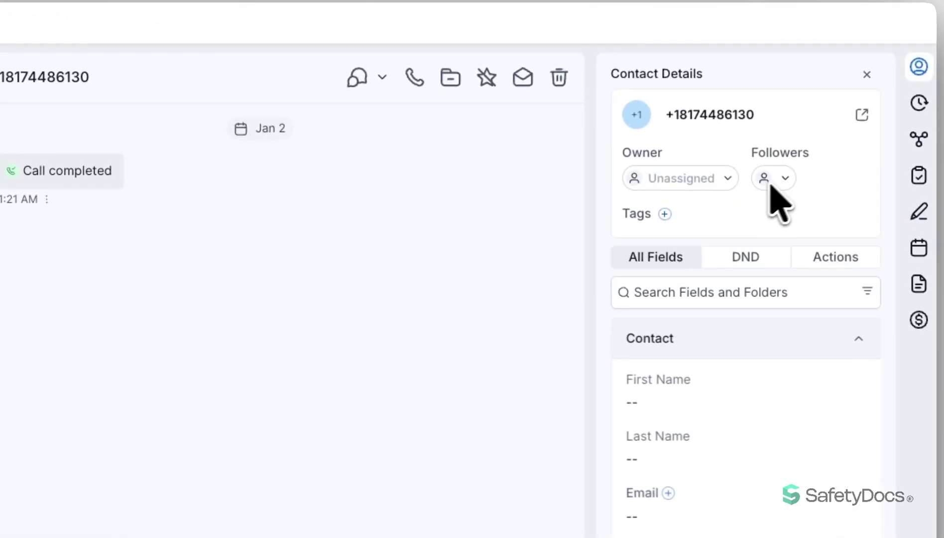
{"action": "left_click", "coordinate": [660, 216]}
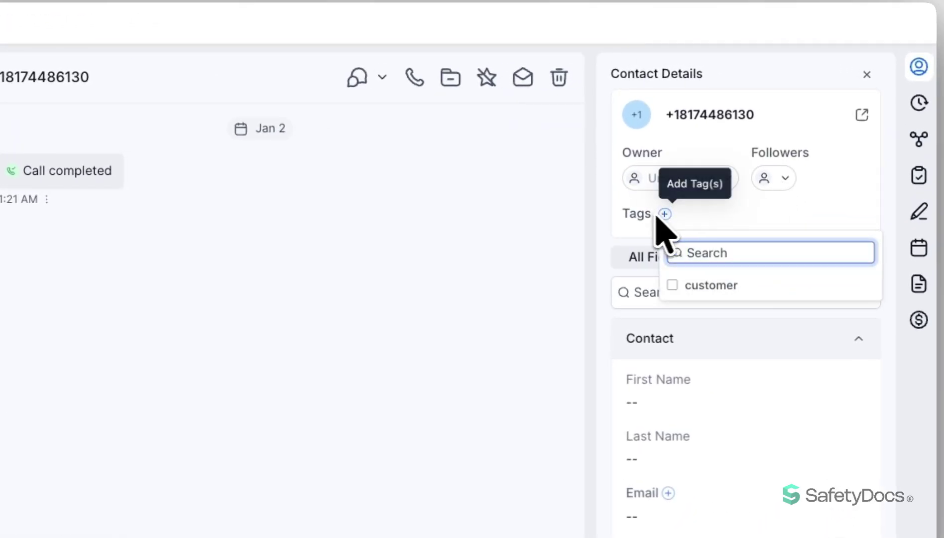
{"action": "left_click", "coordinate": [604, 239]}
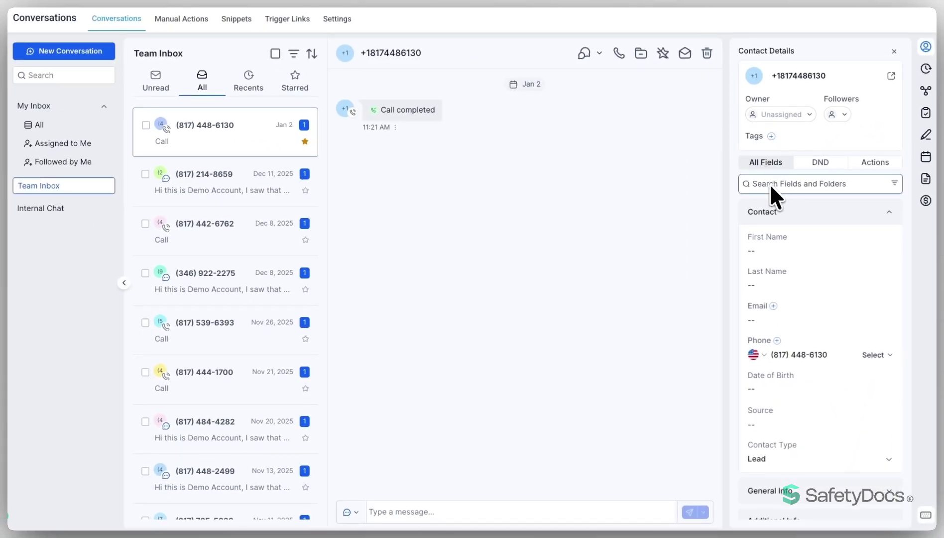
Enter the contact's first name in the contact details and save the change
{"action": "left_click", "coordinate": [753, 252]}
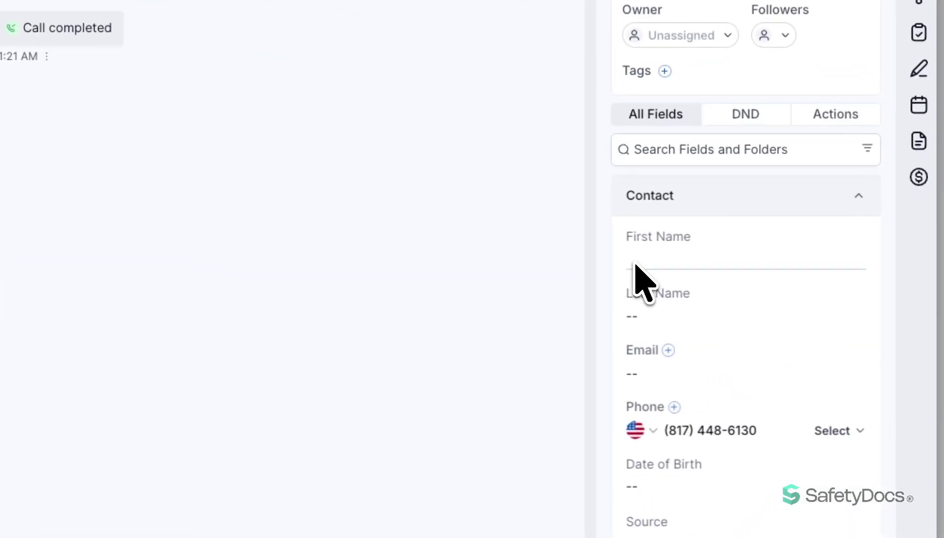
{"action": "type", "text": "bob"}
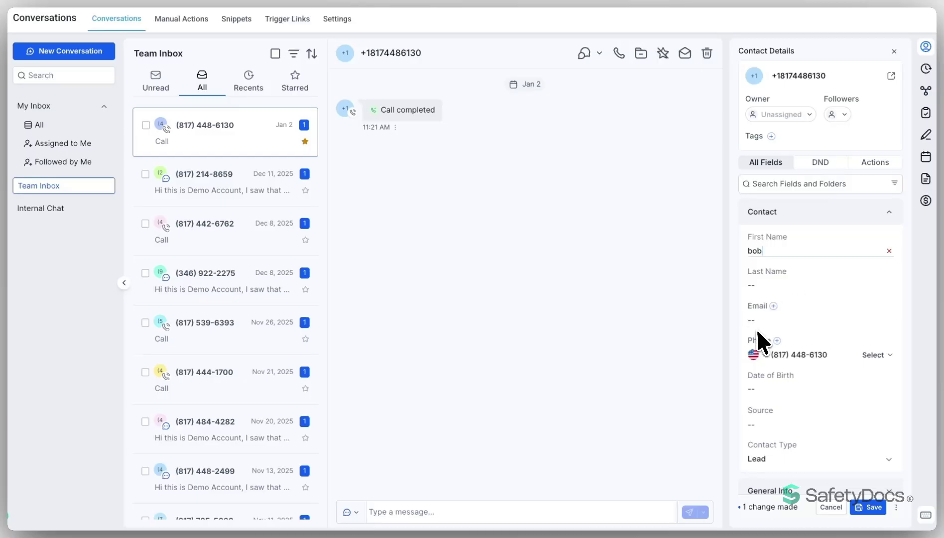
{"action": "scroll", "coordinate": [792, 353], "scroll_direction": "down", "scroll_amount": 2}
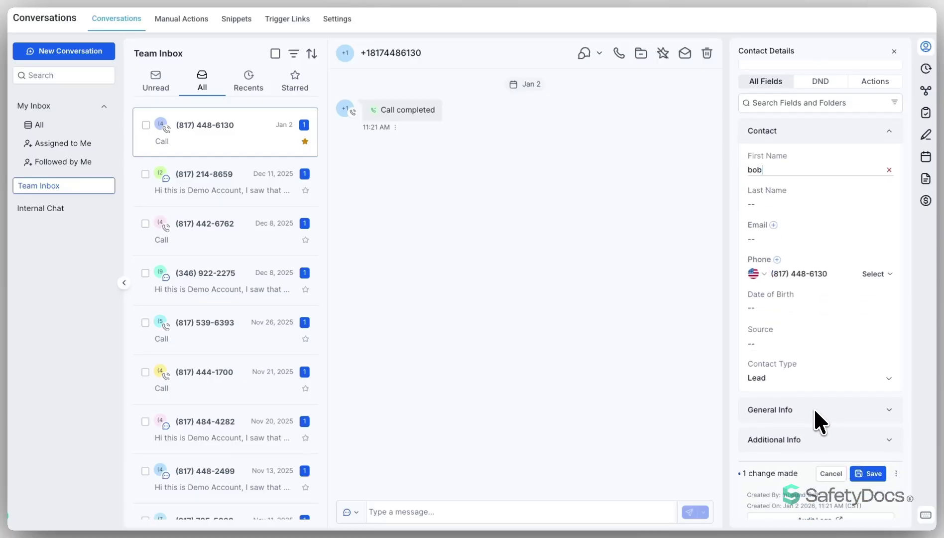
{"action": "scroll", "coordinate": [814, 407], "scroll_direction": "down", "scroll_amount": 1}
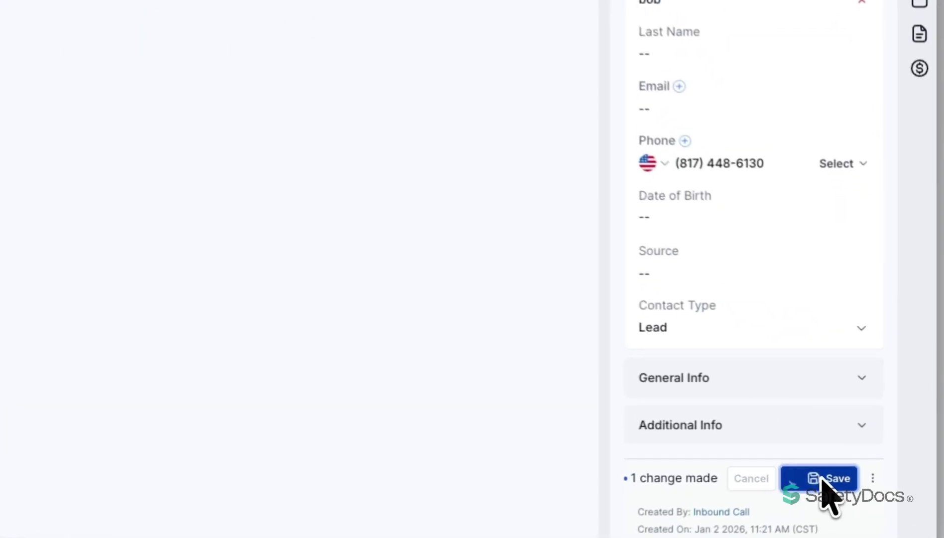
{"action": "left_click", "coordinate": [823, 479]}
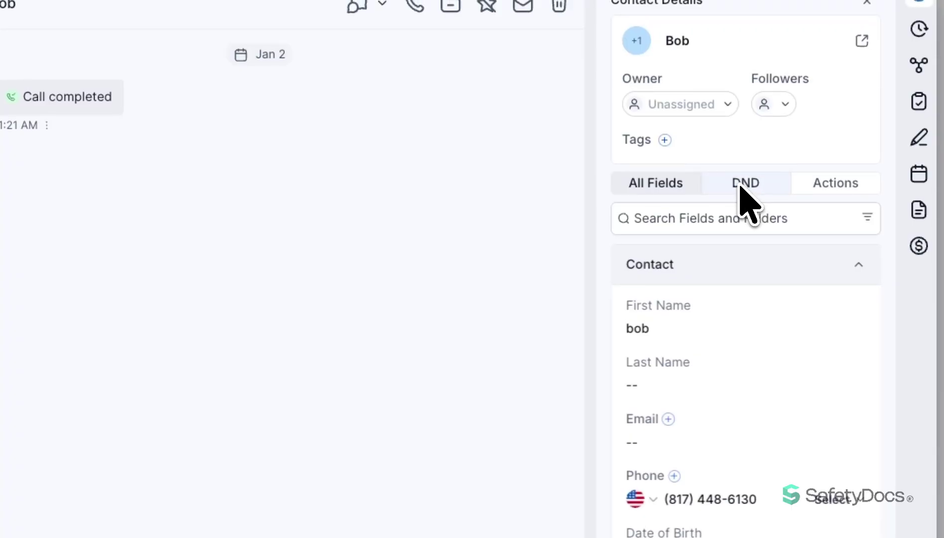
Examine the contact's DND channels and Actions sections, including Workflows, Client Portal and the new opportunity form, without creating an opportunity
{"action": "left_click", "coordinate": [745, 187]}
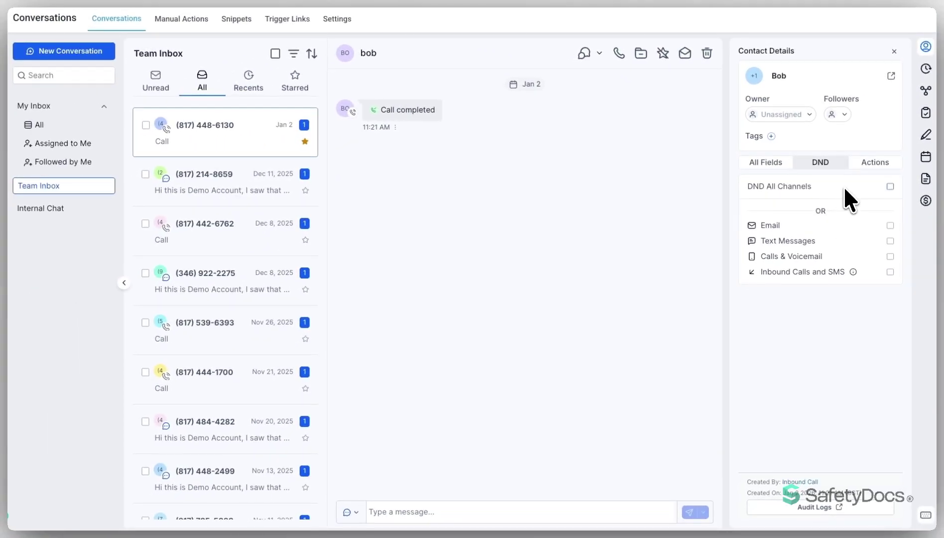
{"action": "left_click", "coordinate": [876, 166]}
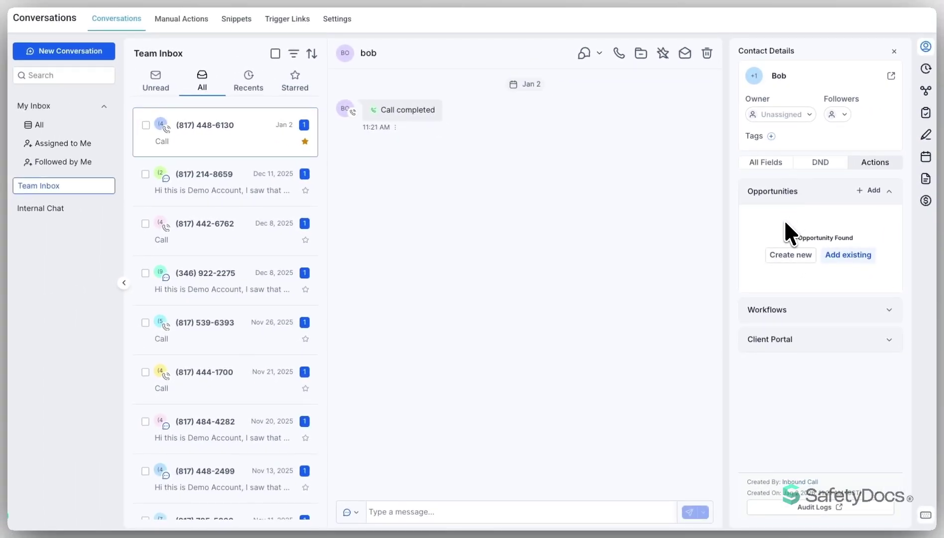
{"action": "left_click", "coordinate": [777, 309]}
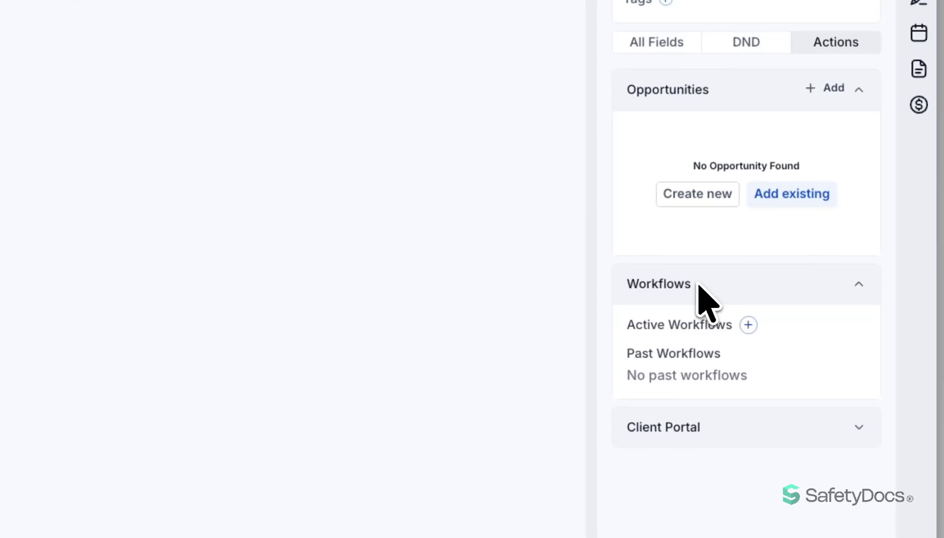
{"action": "left_click", "coordinate": [718, 428]}
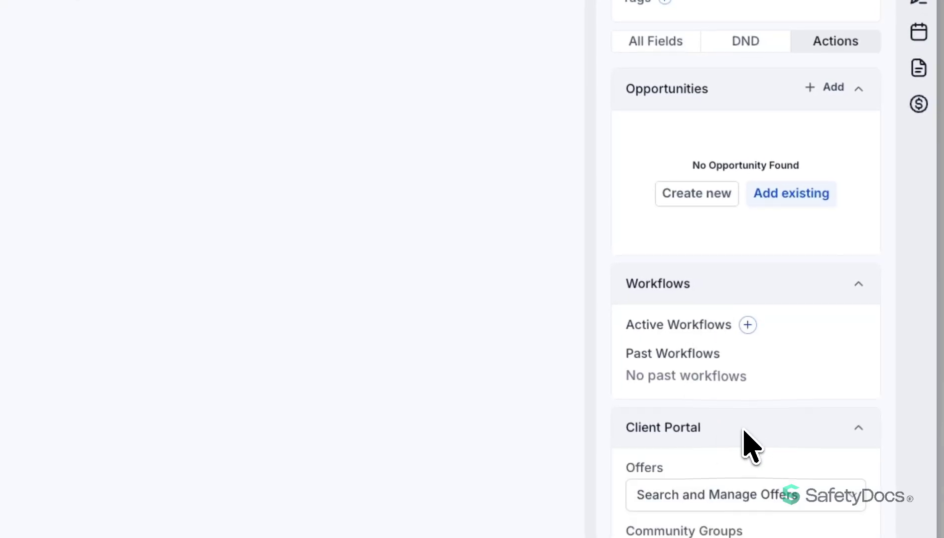
{"action": "left_click", "coordinate": [744, 432]}
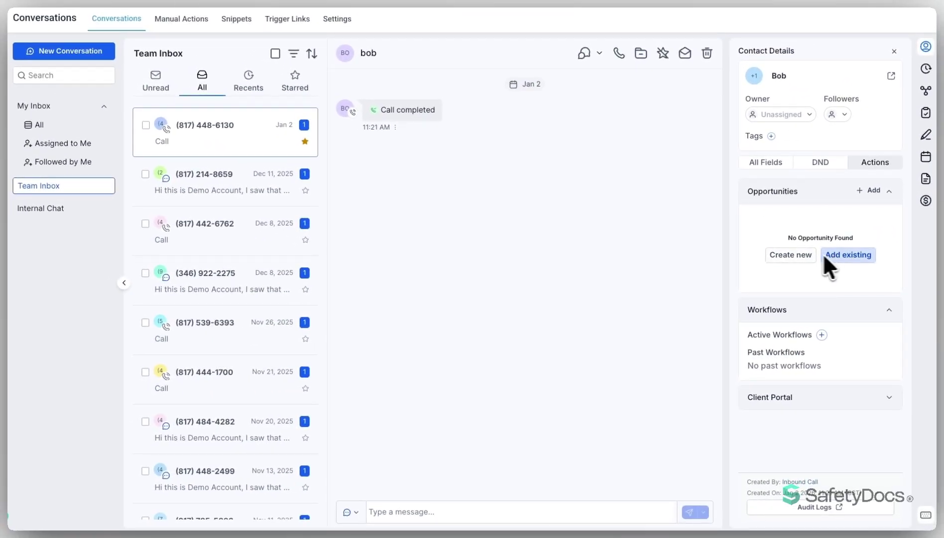
{"action": "left_click", "coordinate": [807, 254]}
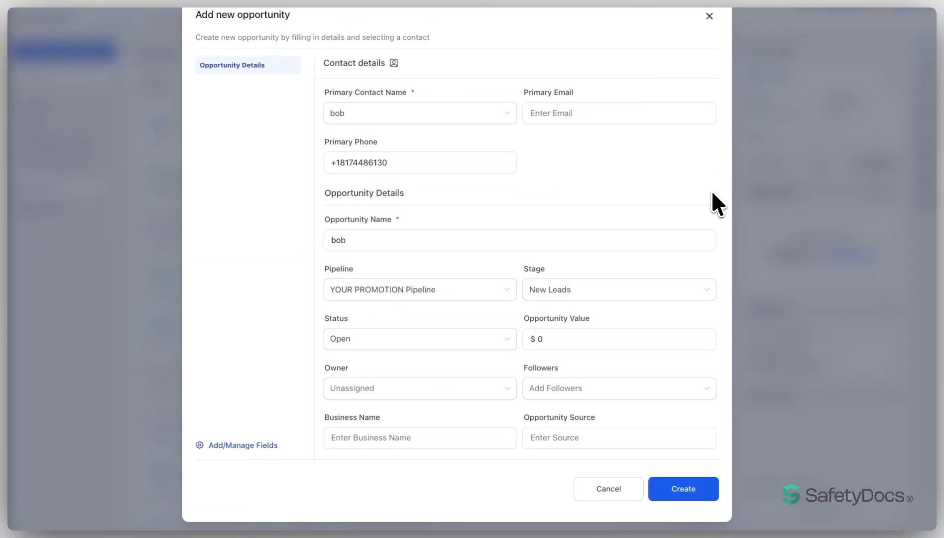
{"action": "left_click", "coordinate": [709, 16]}
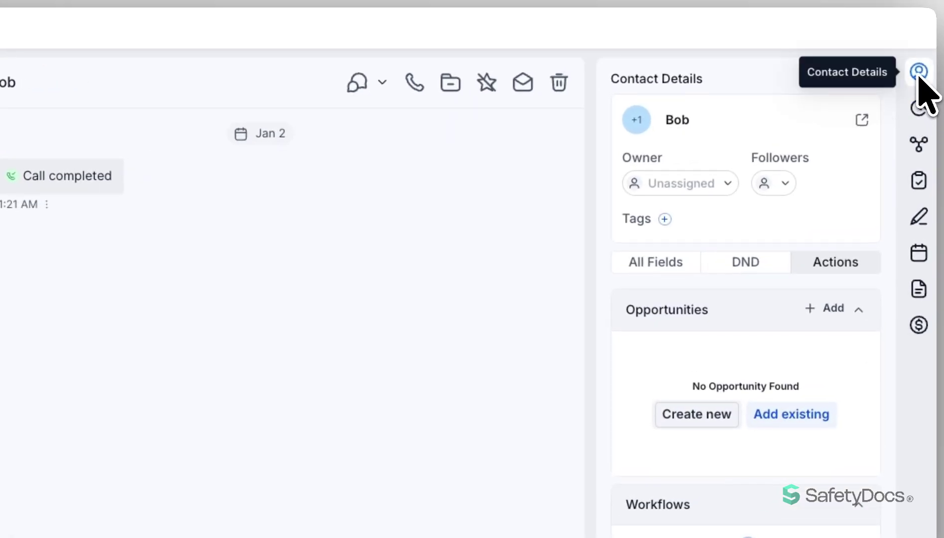
Review the contact's activity, and associate the existing Test Company with the contact, showing it in the expanded Companies list
{"action": "left_click", "coordinate": [919, 107]}
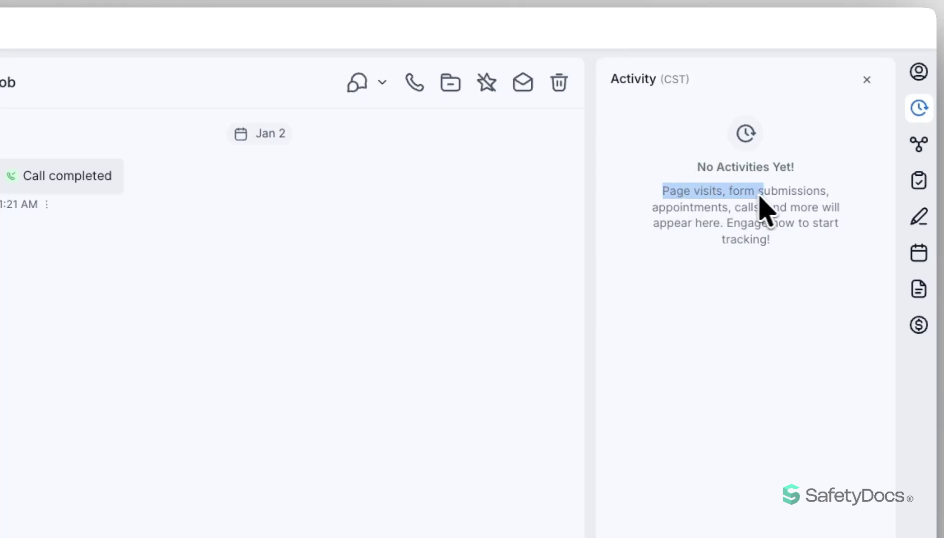
{"action": "left_click_drag", "start_coordinate": [761, 199], "coordinate": [842, 198]}
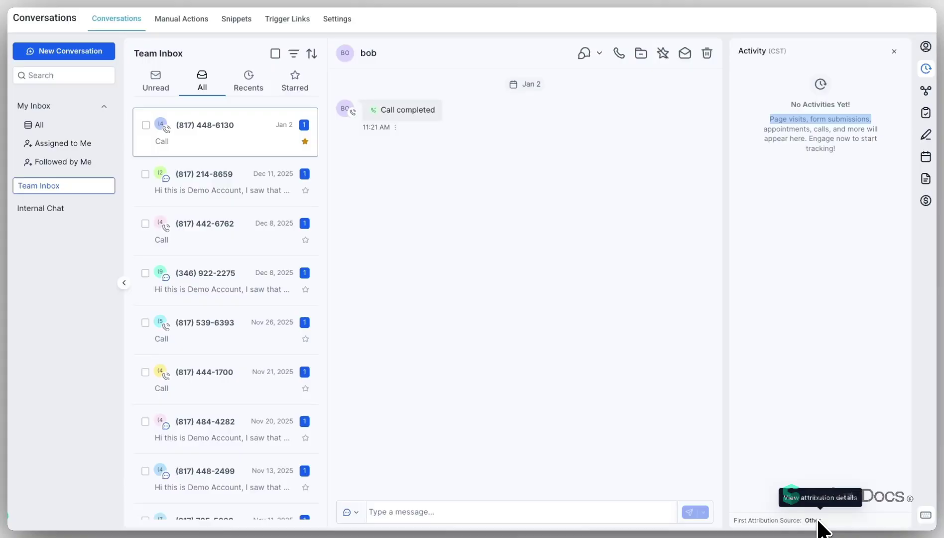
{"action": "left_click", "coordinate": [926, 90]}
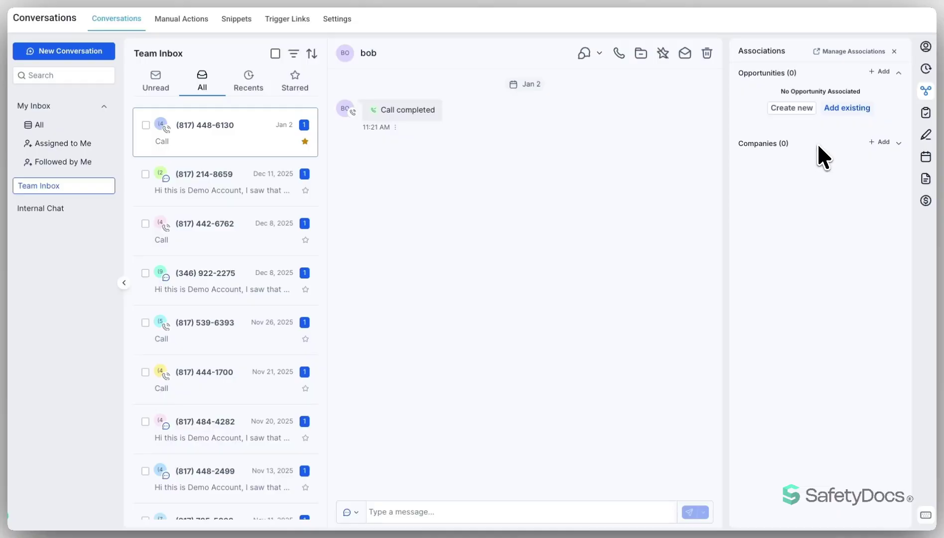
{"action": "left_click", "coordinate": [880, 142]}
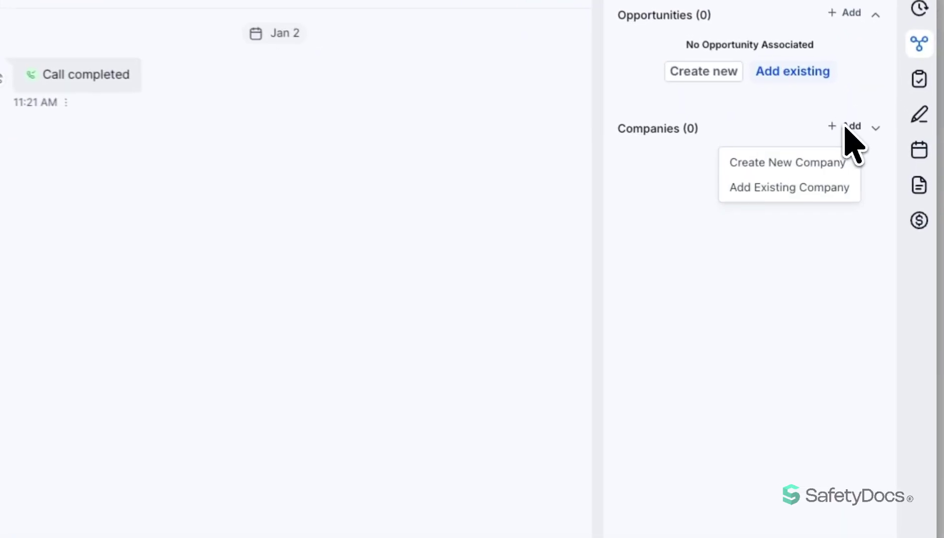
{"action": "left_click", "coordinate": [787, 192]}
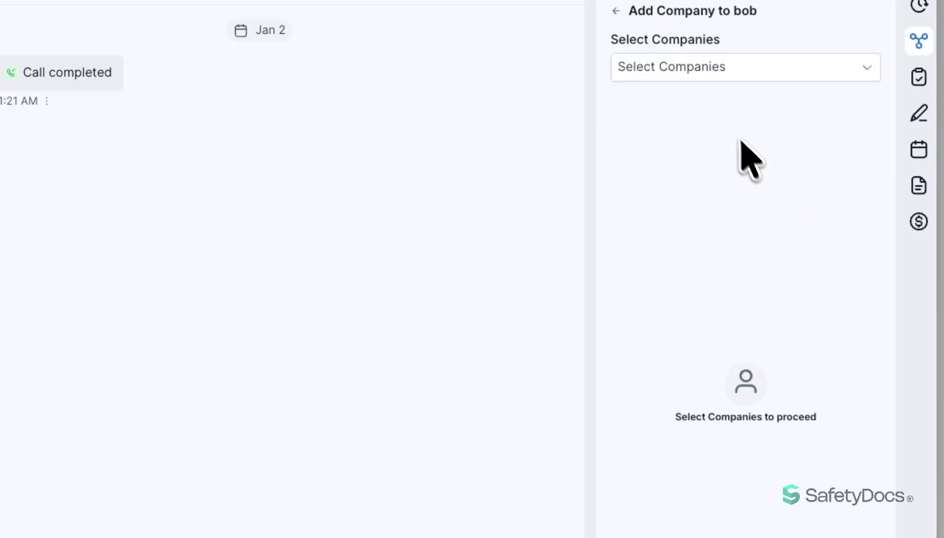
{"action": "left_click", "coordinate": [744, 92]}
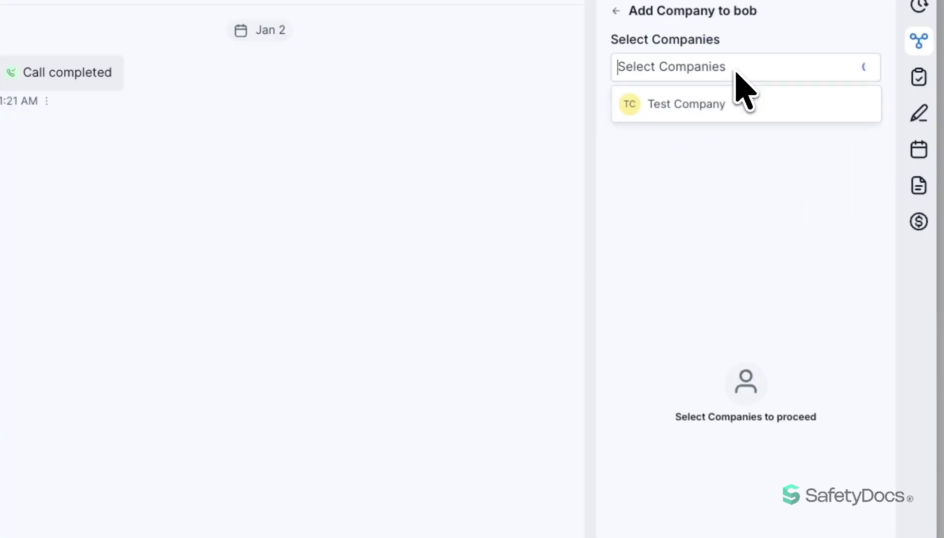
{"action": "left_click", "coordinate": [702, 105]}
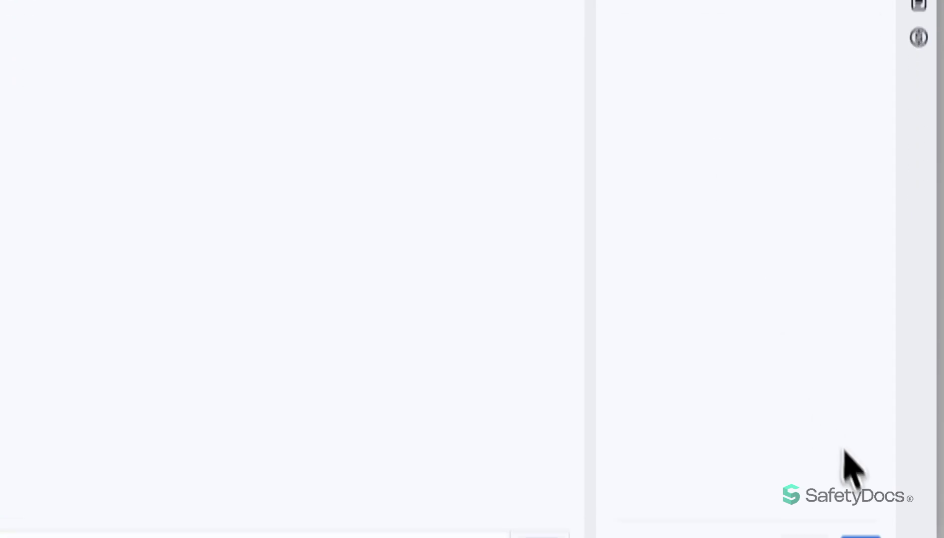
{"action": "left_click", "coordinate": [859, 502]}
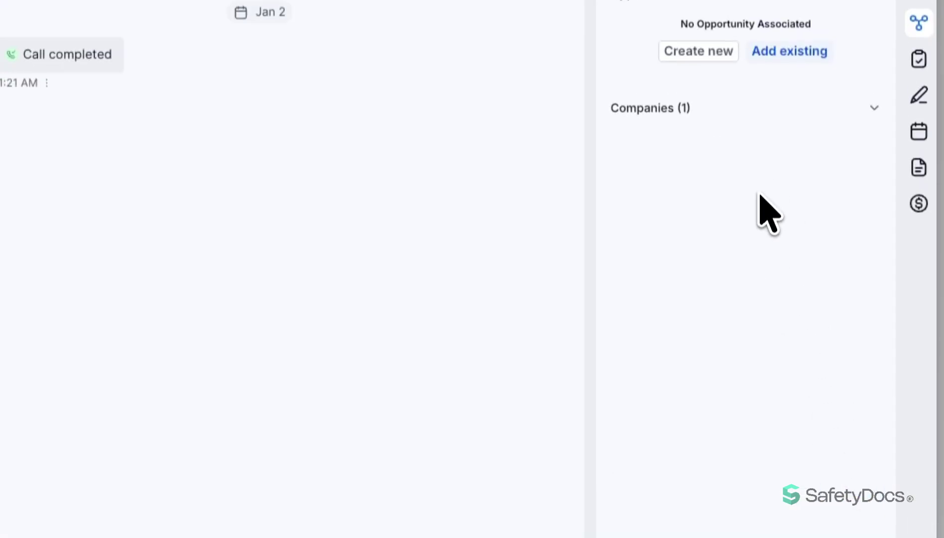
{"action": "left_click", "coordinate": [703, 126]}
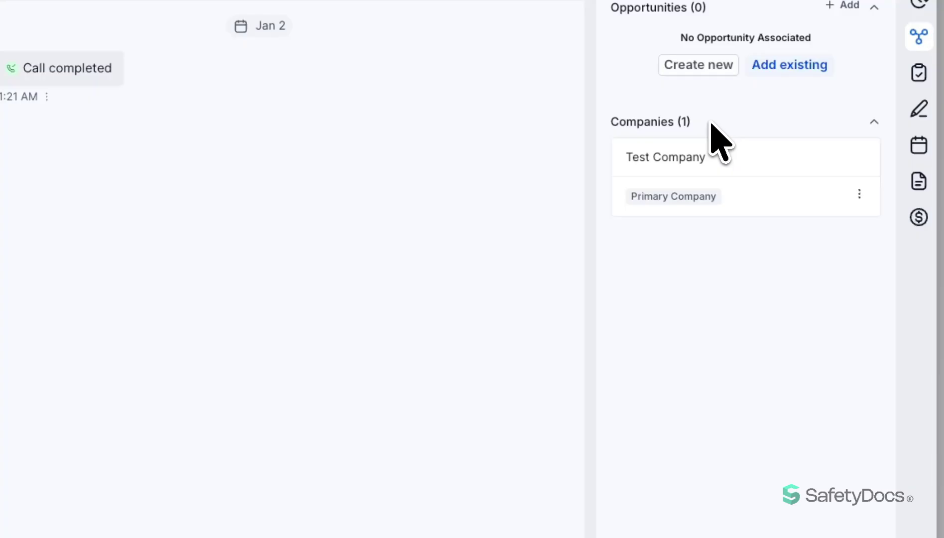
Examine the contact's new task form, including assignee choices and associated objects, and the new note form, without saving either
{"action": "left_click", "coordinate": [919, 74]}
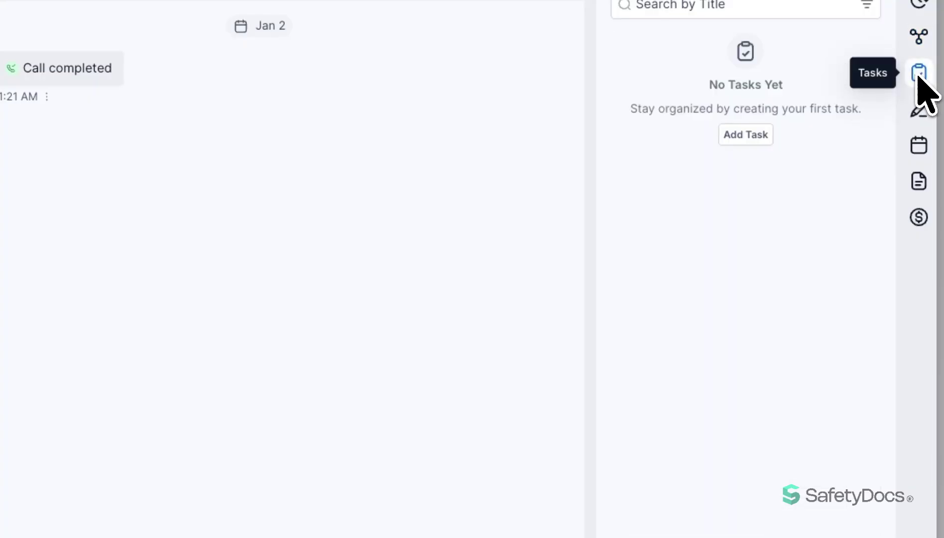
{"action": "left_click", "coordinate": [744, 135]}
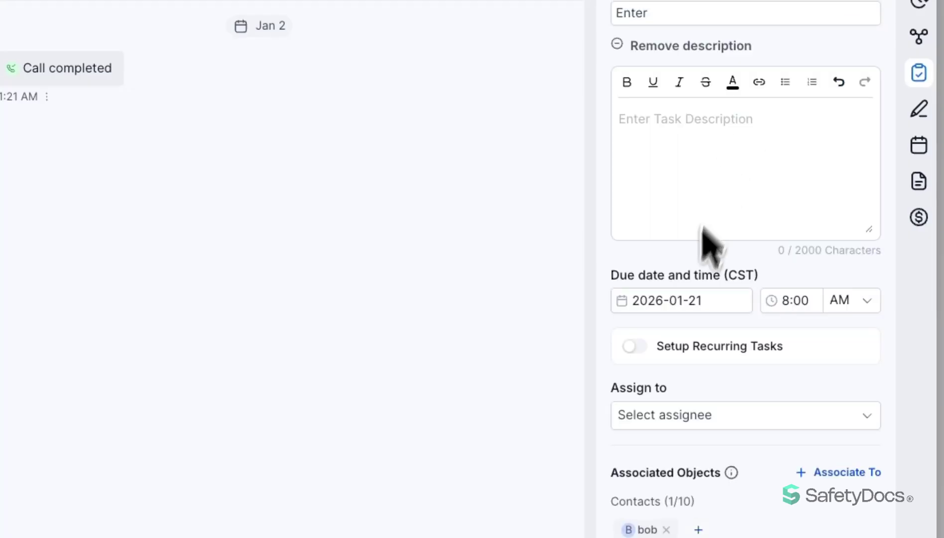
{"action": "left_click", "coordinate": [692, 417]}
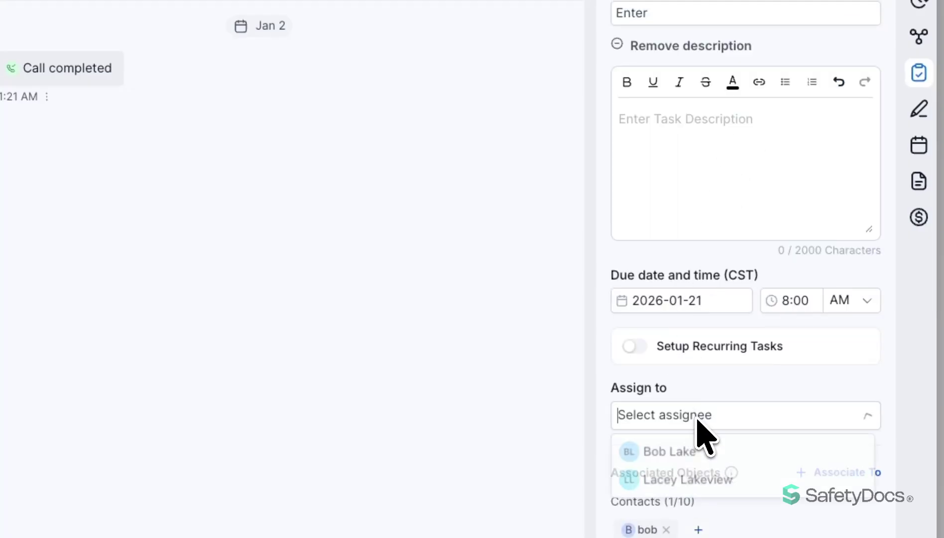
{"action": "left_click", "coordinate": [745, 390]}
{"action": "scroll", "coordinate": [727, 430], "scroll_direction": "down", "scroll_amount": 2}
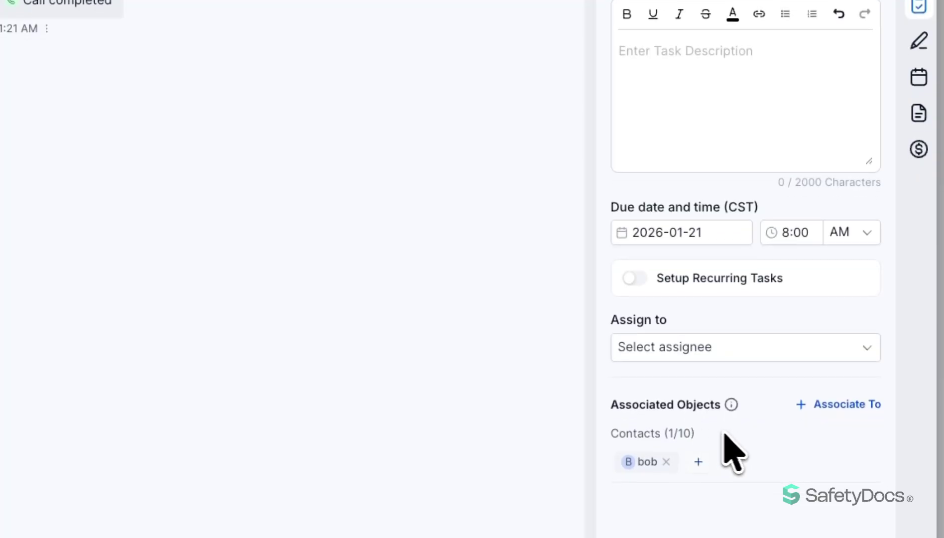
{"action": "left_click", "coordinate": [919, 39]}
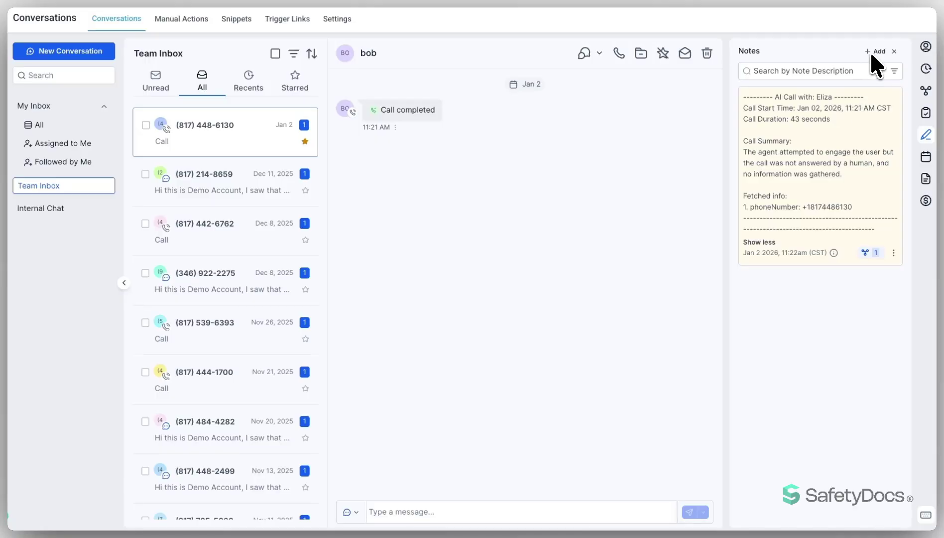
{"action": "left_click", "coordinate": [875, 52]}
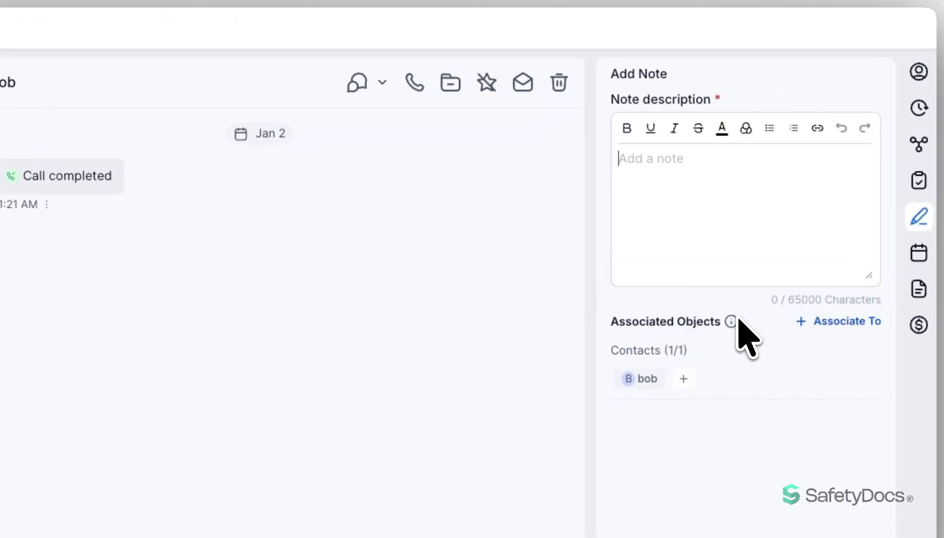
Examine the contact's appointment booking form and its status options, cancel without booking, and show the past appointments
{"action": "left_click", "coordinate": [919, 253]}
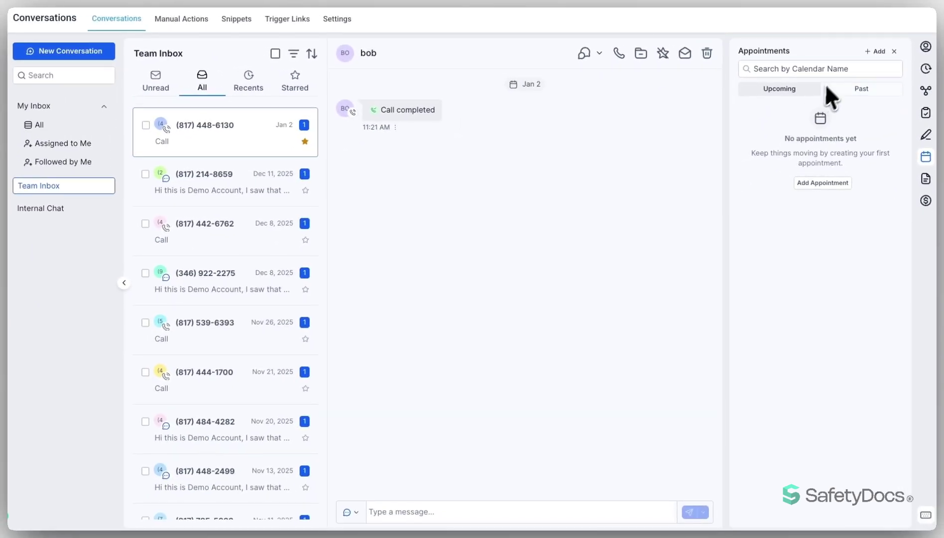
{"action": "left_click", "coordinate": [875, 51]}
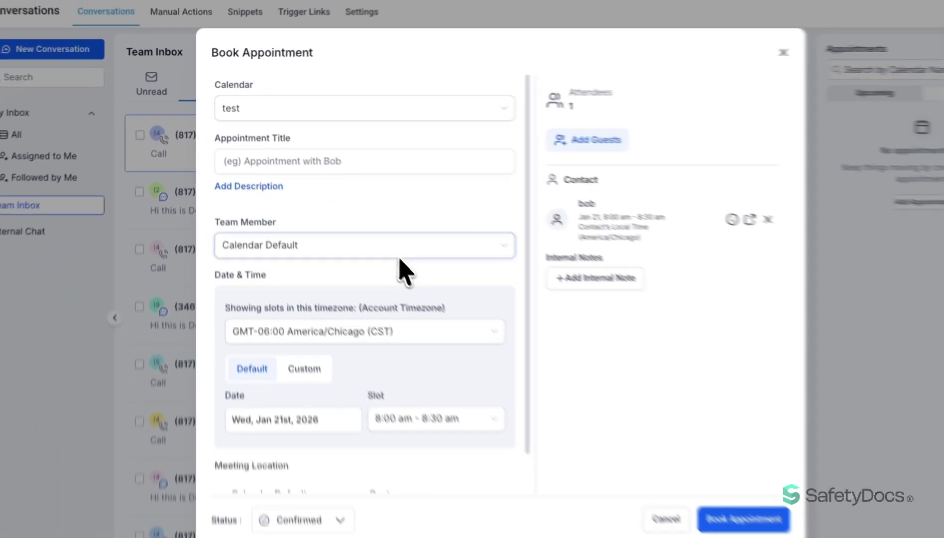
{"action": "scroll", "coordinate": [374, 179], "scroll_direction": "down", "scroll_amount": 1}
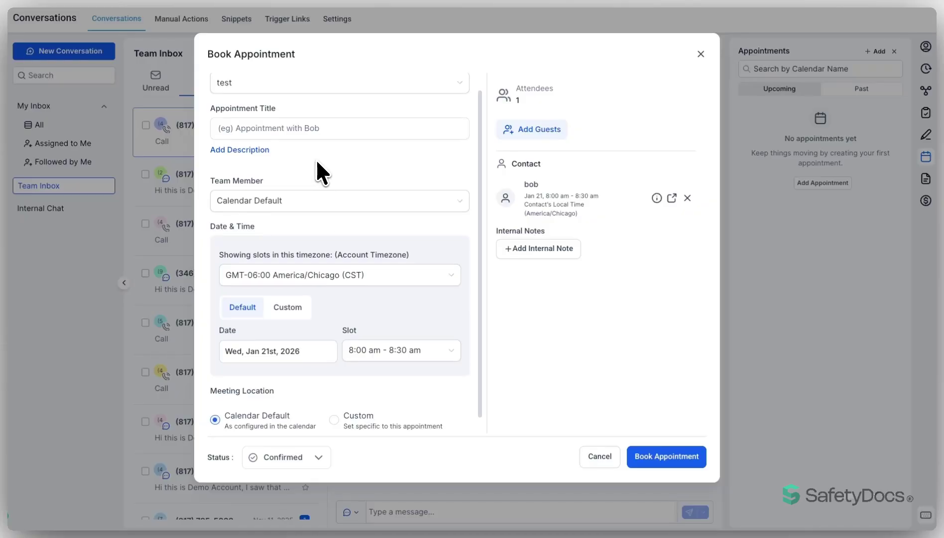
{"action": "scroll", "coordinate": [316, 158], "scroll_direction": "down", "scroll_amount": 1}
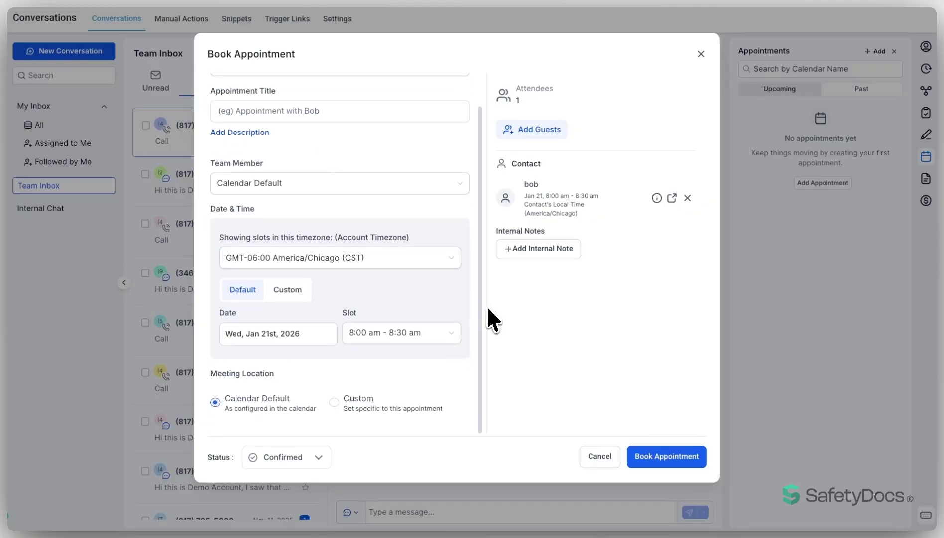
{"action": "left_click", "coordinate": [319, 458]}
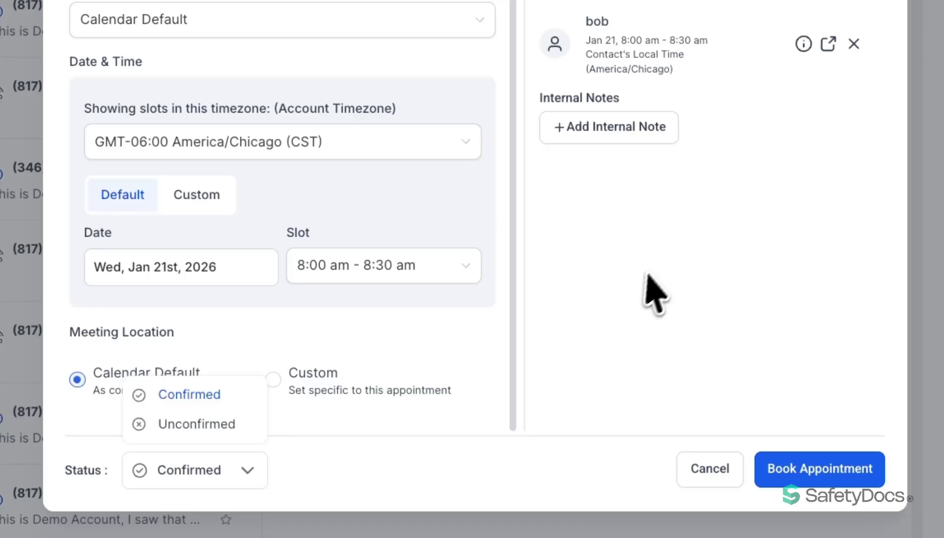
{"action": "left_click", "coordinate": [658, 265]}
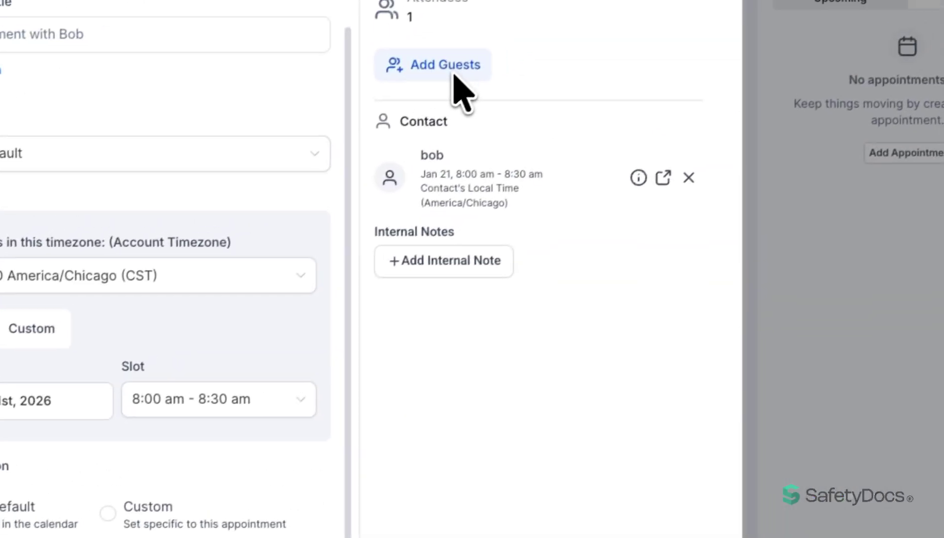
{"action": "left_click", "coordinate": [675, 537]}
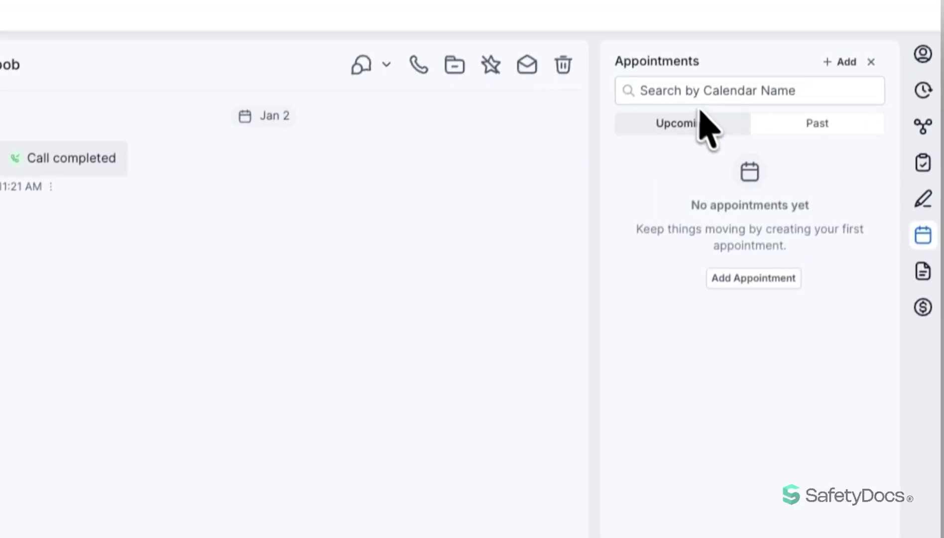
{"action": "left_click", "coordinate": [780, 124]}
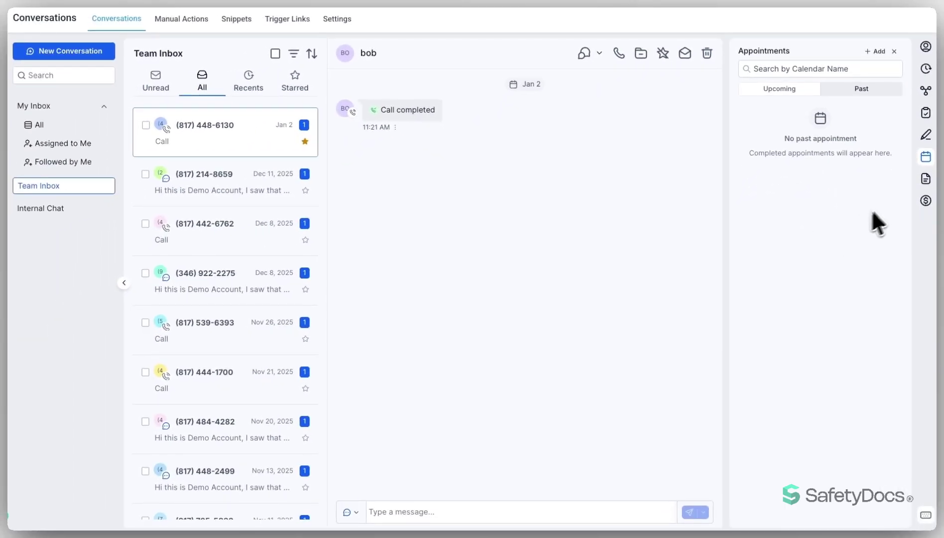
Show the contact's documents and look through the Internal, Sent and Received categories
{"action": "left_click", "coordinate": [925, 178]}
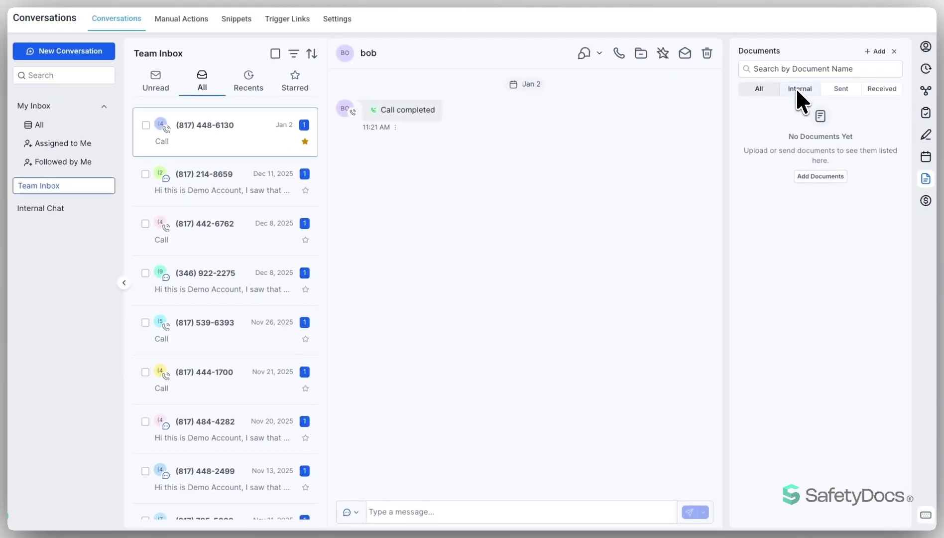
{"action": "left_click", "coordinate": [800, 90]}
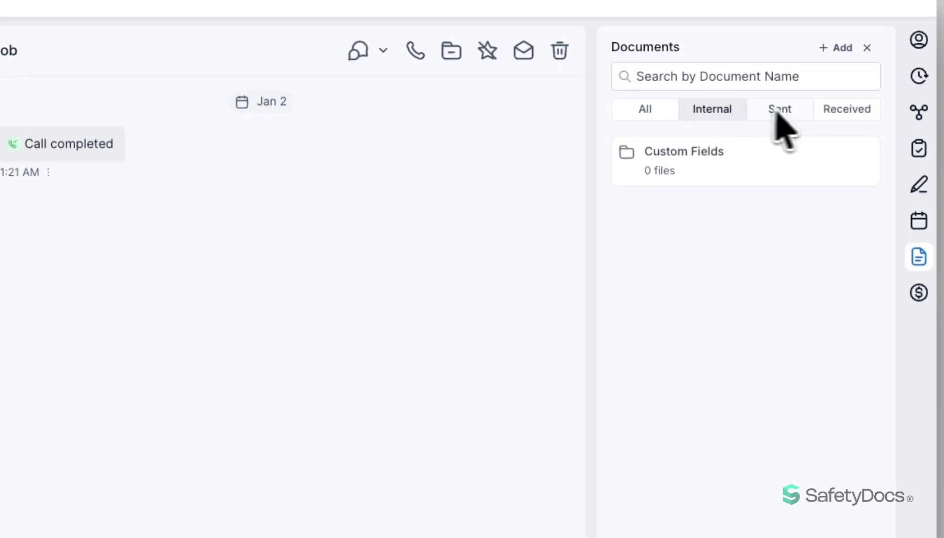
{"action": "left_click", "coordinate": [842, 89]}
{"action": "left_click", "coordinate": [855, 111]}
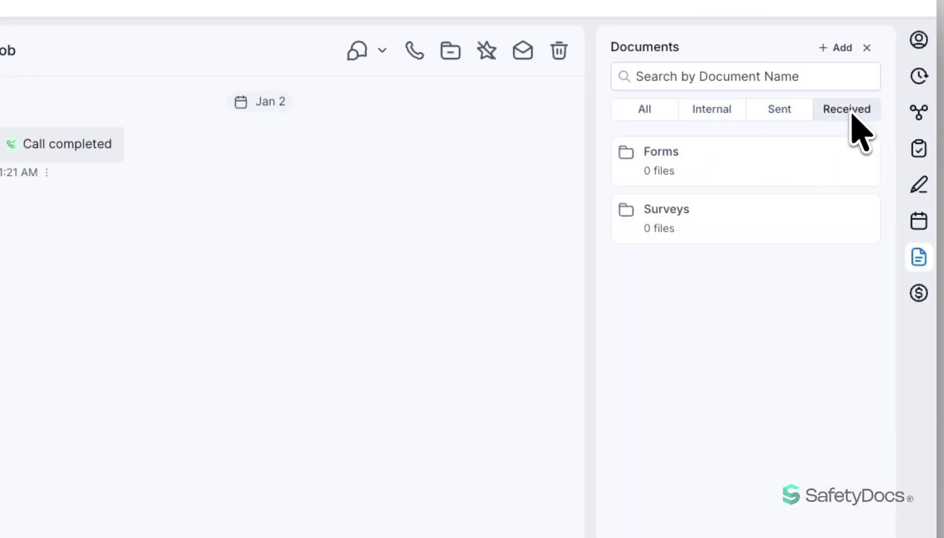
Look through the contact's payments, covering Transactions, Subscriptions, Invoices and Estimates
{"action": "left_click", "coordinate": [919, 292]}
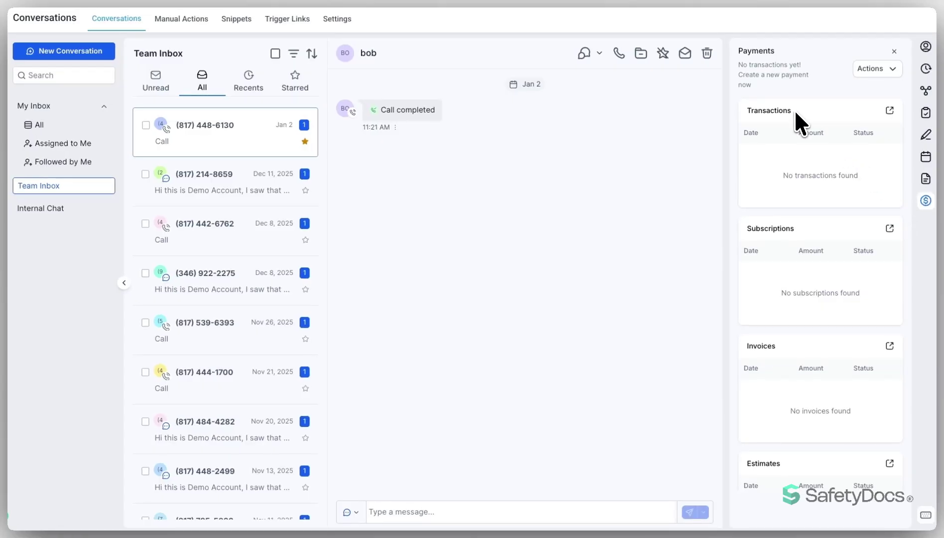
{"action": "scroll", "coordinate": [775, 225], "scroll_direction": "down", "scroll_amount": 2}
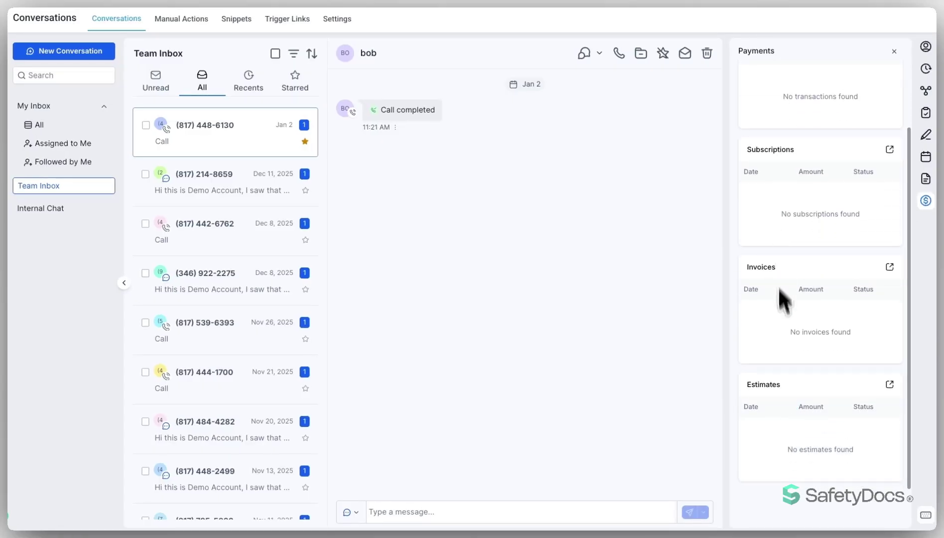
{"action": "scroll", "coordinate": [789, 372], "scroll_direction": "up", "scroll_amount": 2}
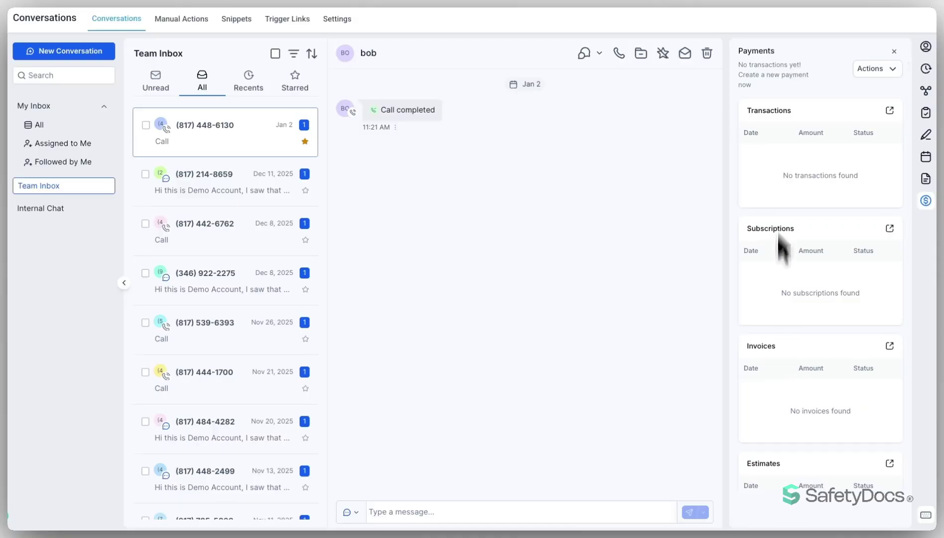